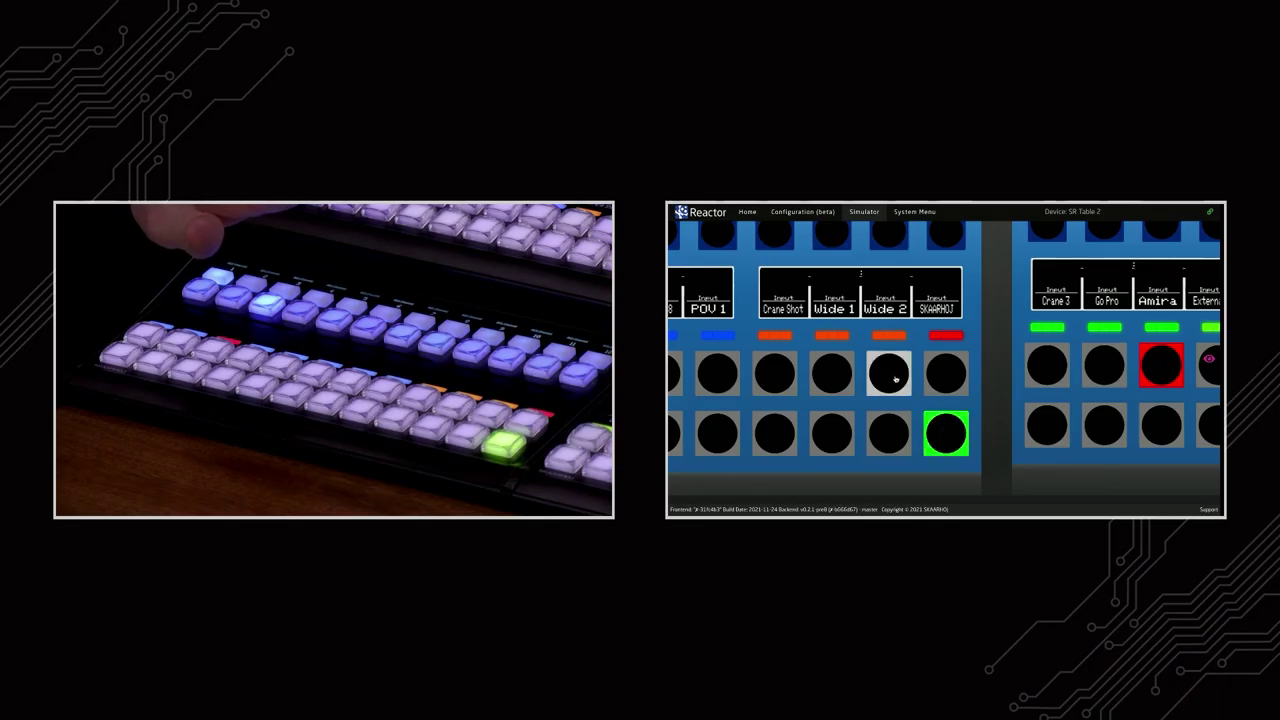
# On the simulated panel, switch program to Wide 2, preview to Wide 1, program to SKAARHOJ and finally preview to SKAARHOJ
pyautogui.click(895, 378)
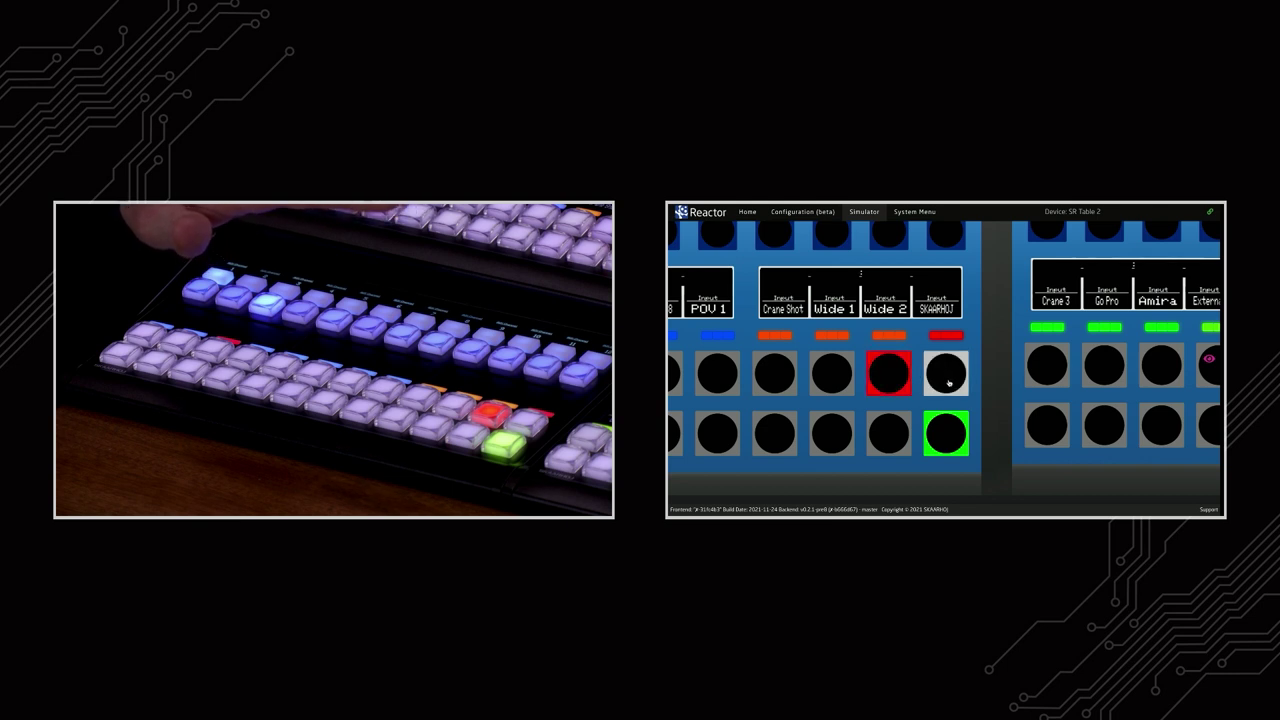
pyautogui.click(832, 432)
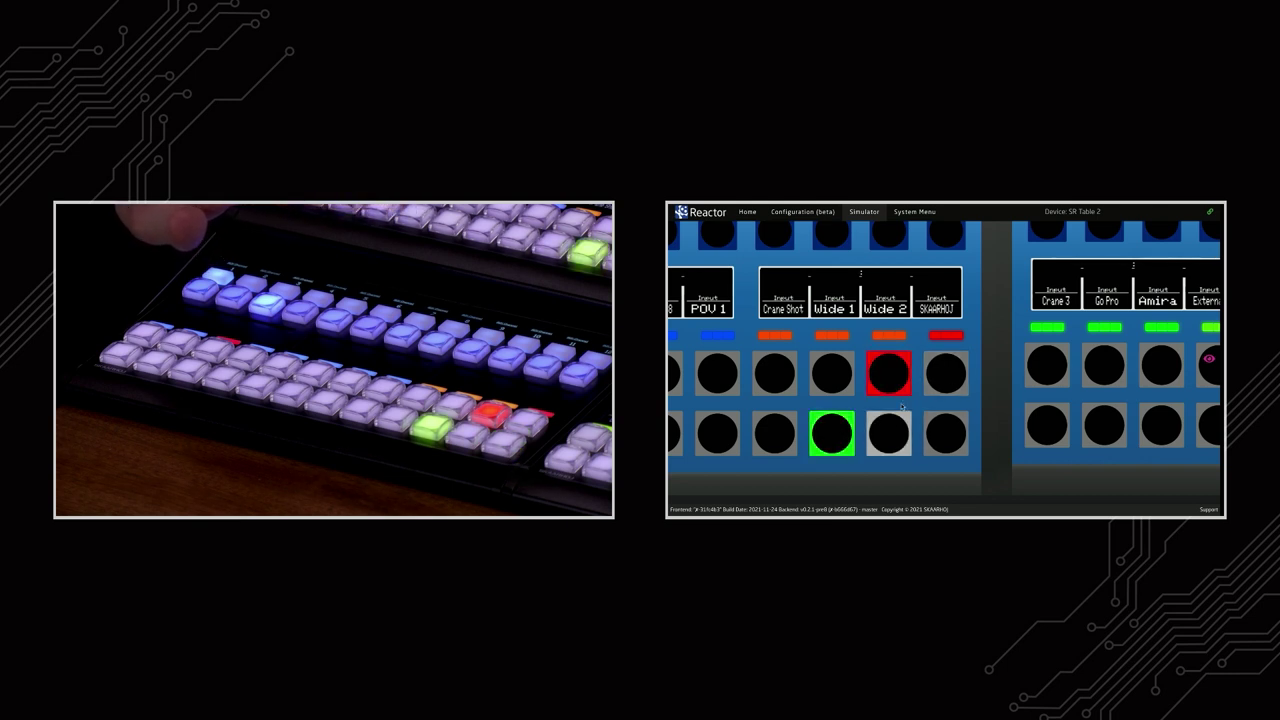
pyautogui.click(937, 378)
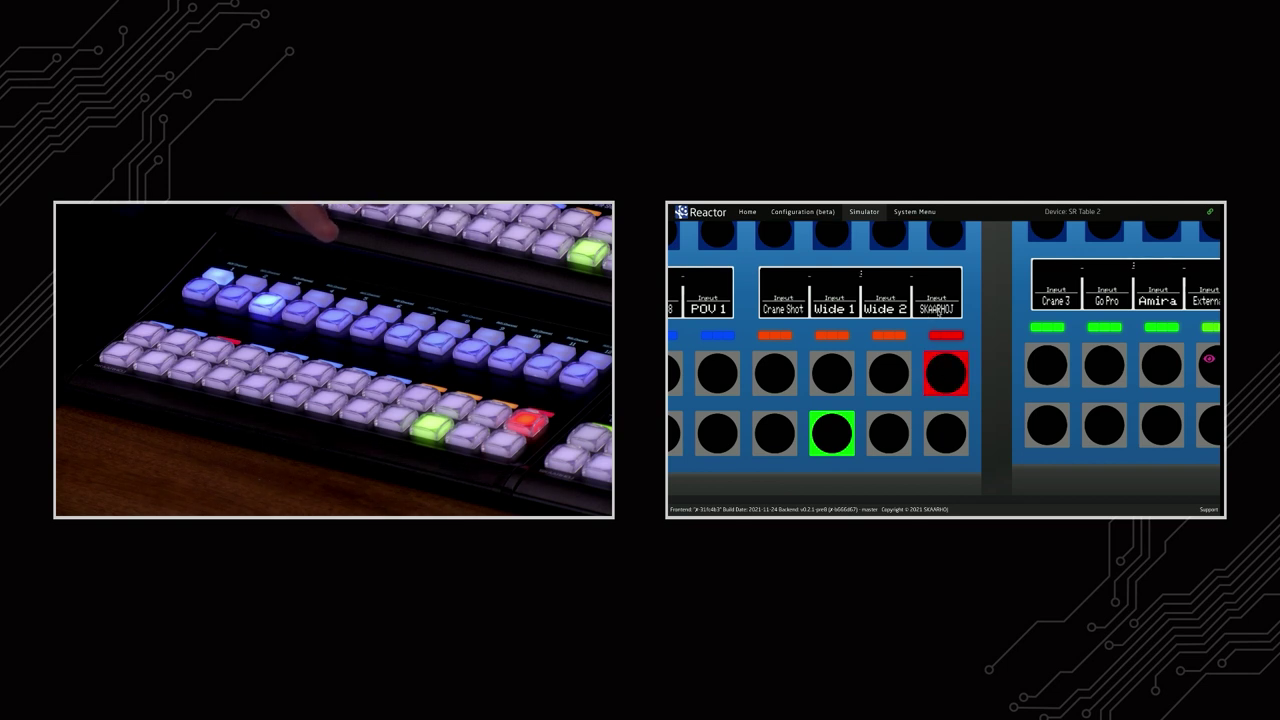
pyautogui.click(940, 434)
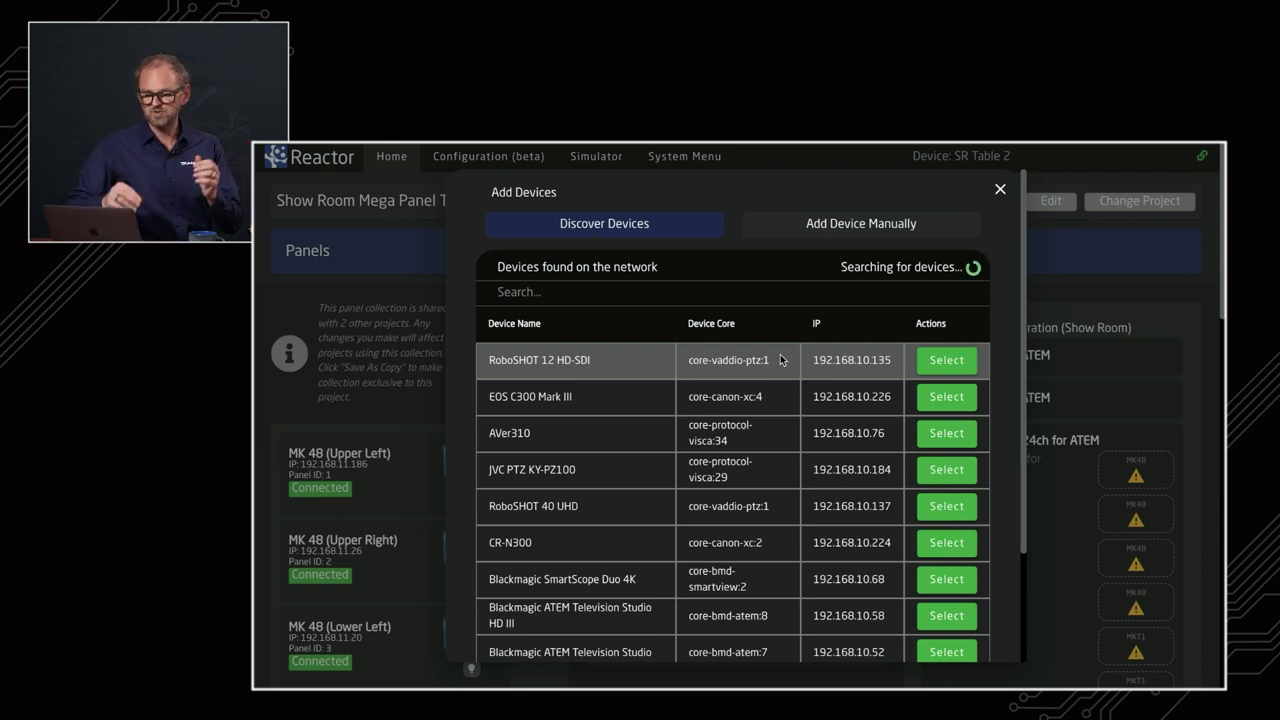
# Browse the devices found on the network and add the Blackmagic ATEM Television Studio at 192.168.10.56
pyautogui.scroll(-3, 781, 360)
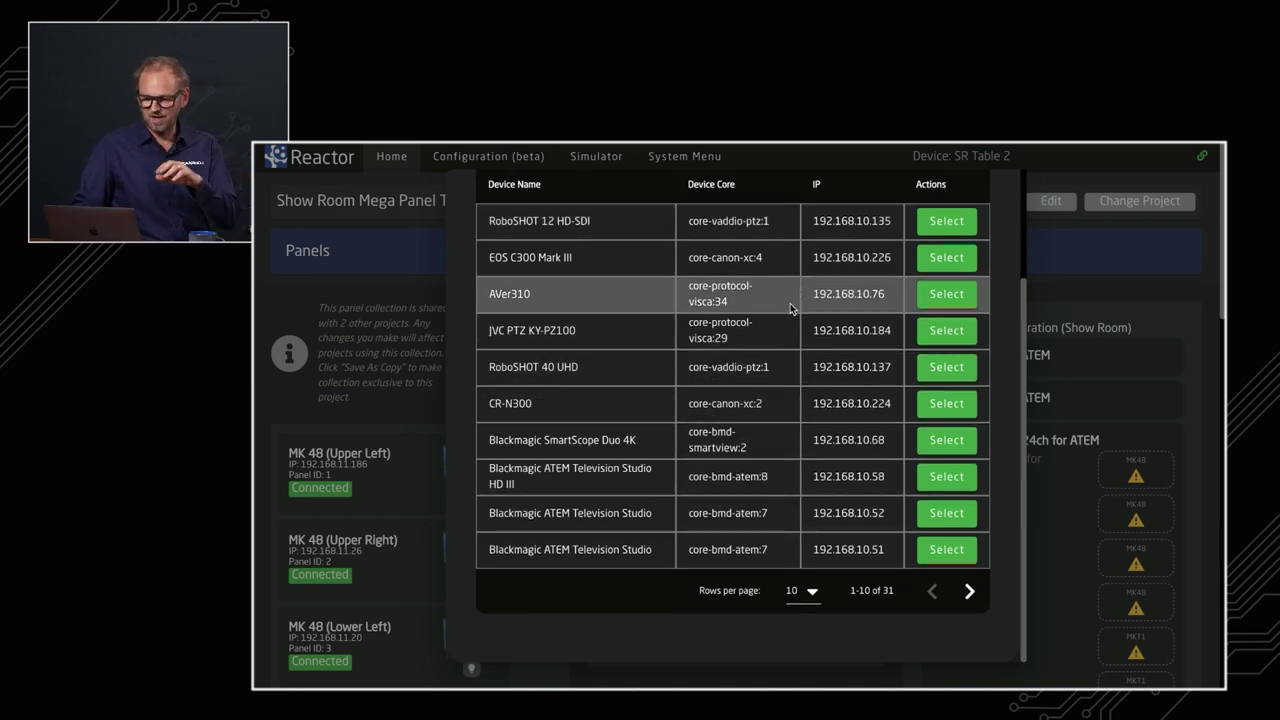
pyautogui.scroll(1, 790, 308)
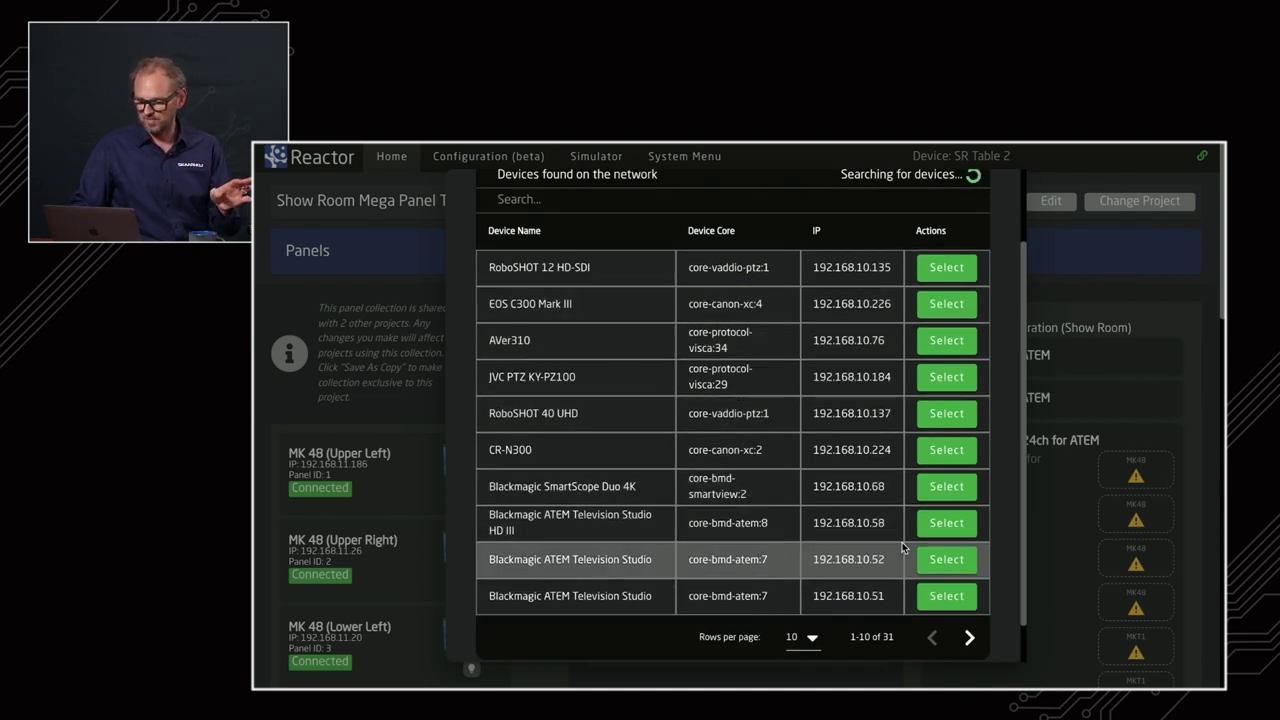
pyautogui.click(970, 638)
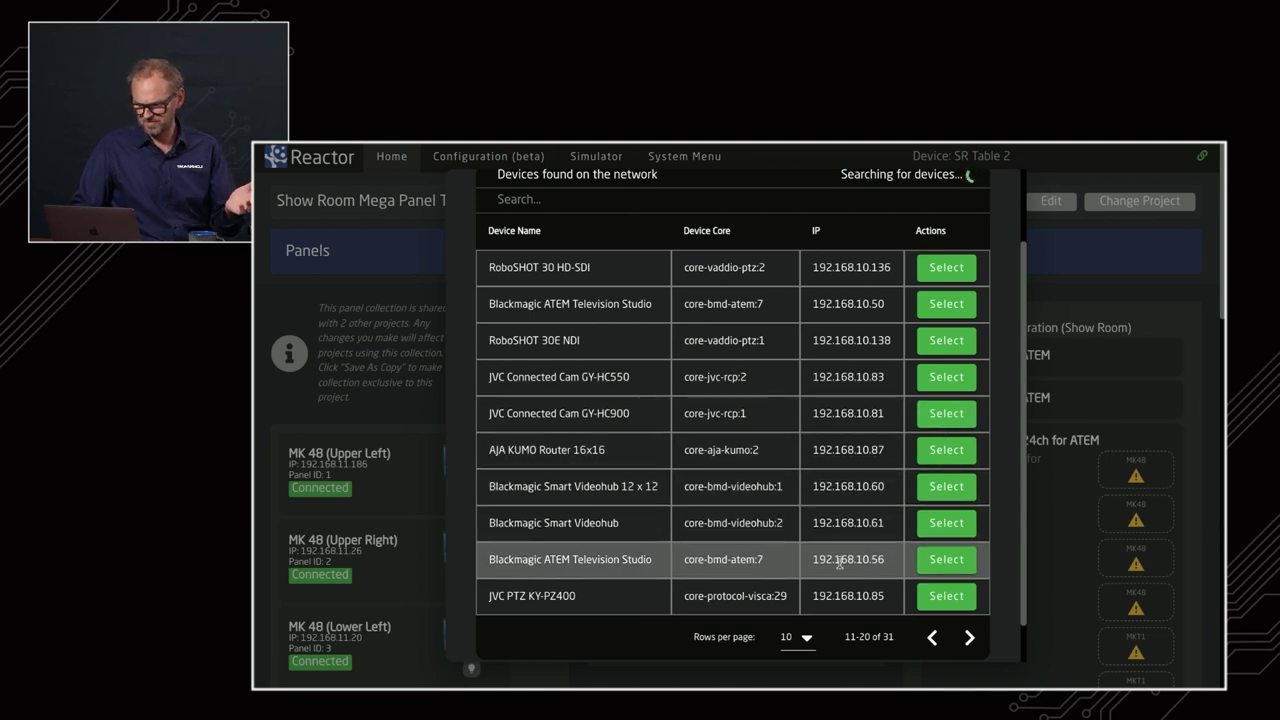
pyautogui.scroll(-1, 839, 563)
pyautogui.click(946, 513)
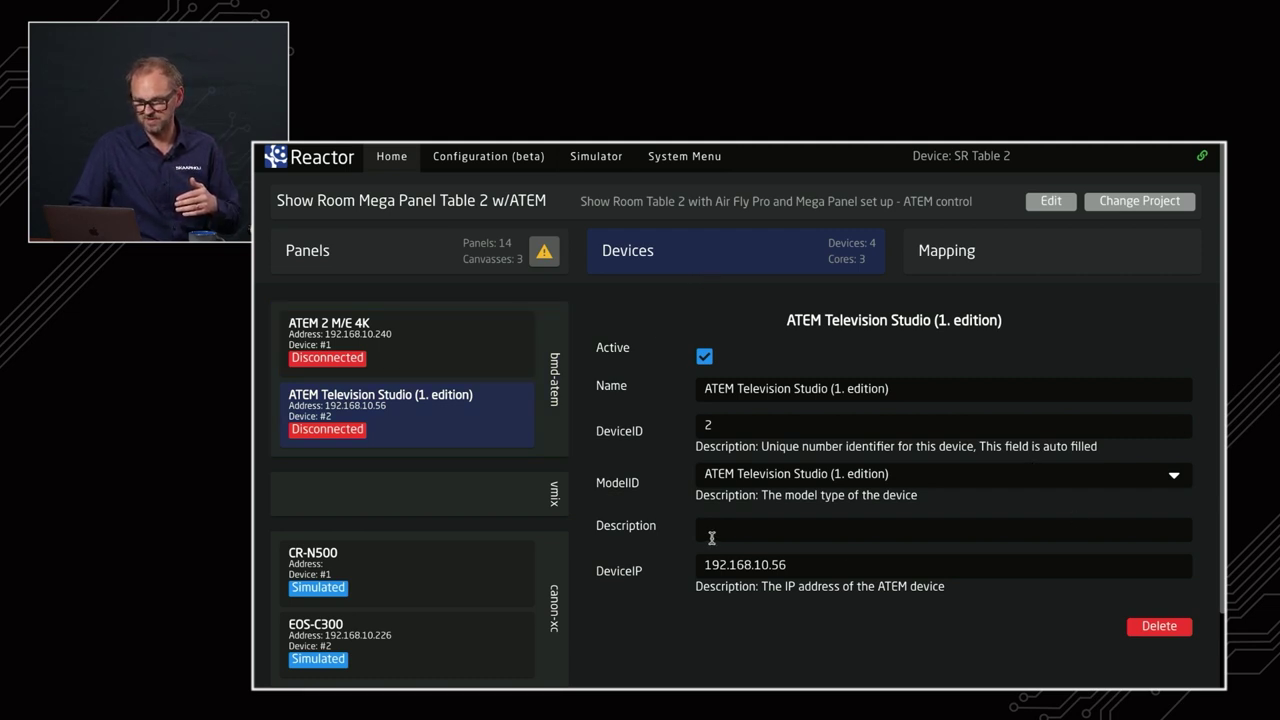
# Start adding another device manually and view the model information for the aja-kumo KUMO 6464
pyautogui.scroll(-2, 565, 552)
pyautogui.click(420, 630)
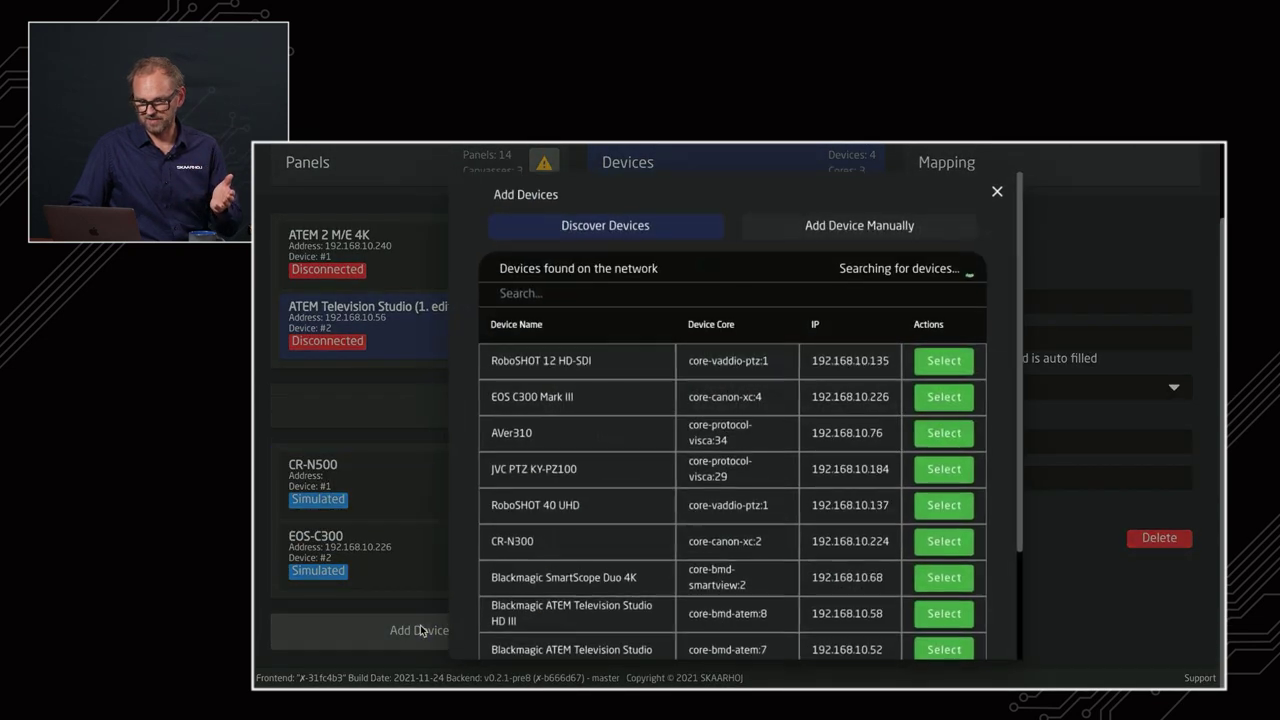
pyautogui.click(862, 230)
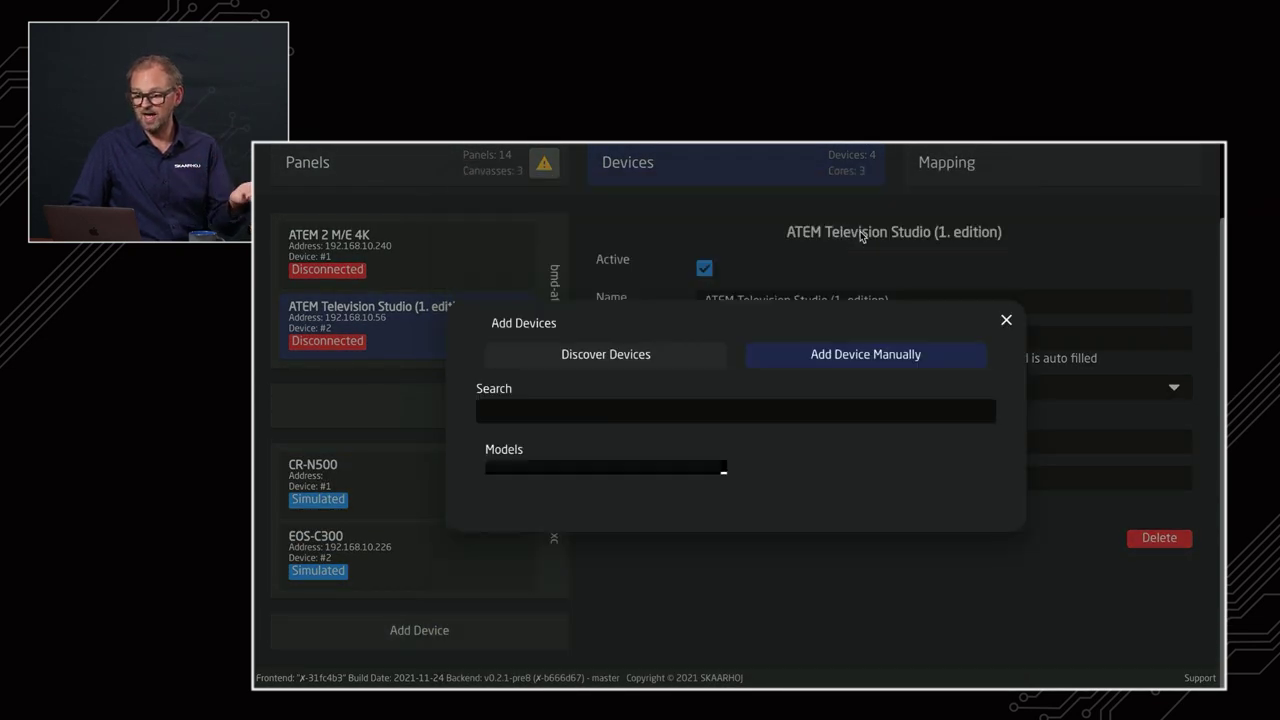
pyautogui.click(560, 428)
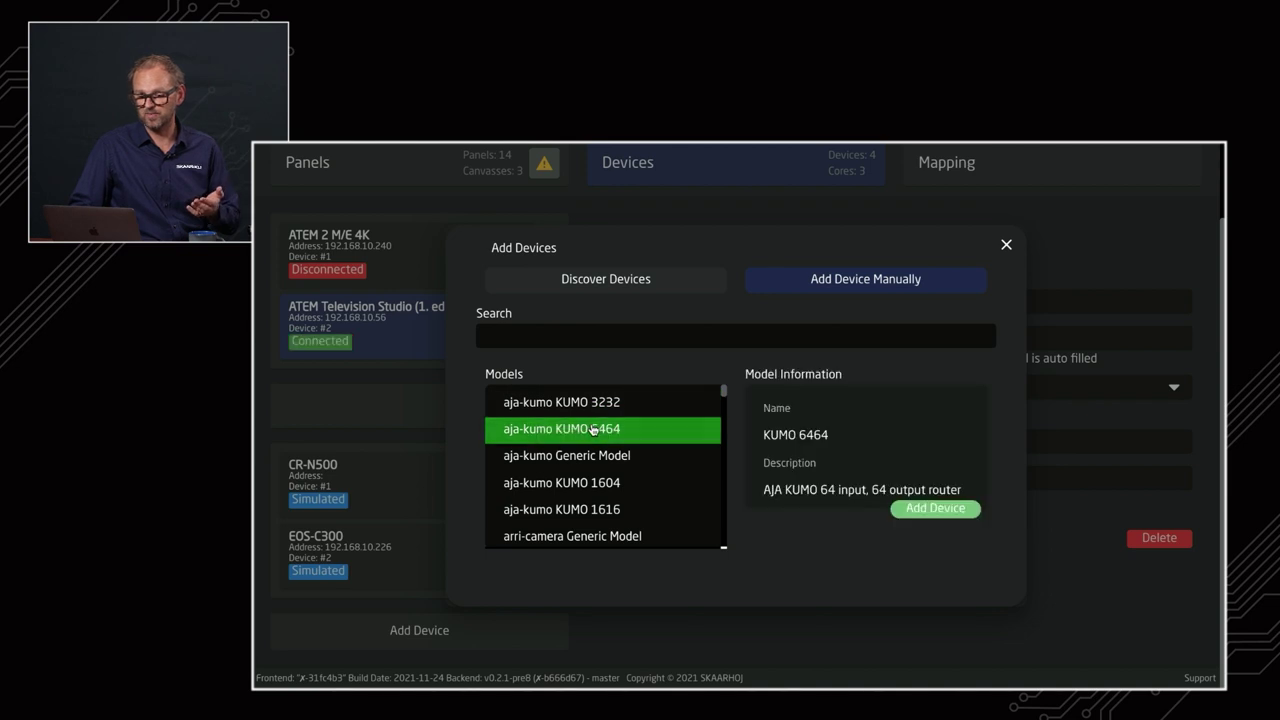
# Search the manual device models for vmix and add the vmix Generic Model to the project
pyautogui.click(570, 342)
pyautogui.write('atm')
pyautogui.press('BackSpace')
pyautogui.press('BackSpace')
pyautogui.press('BackSpace')
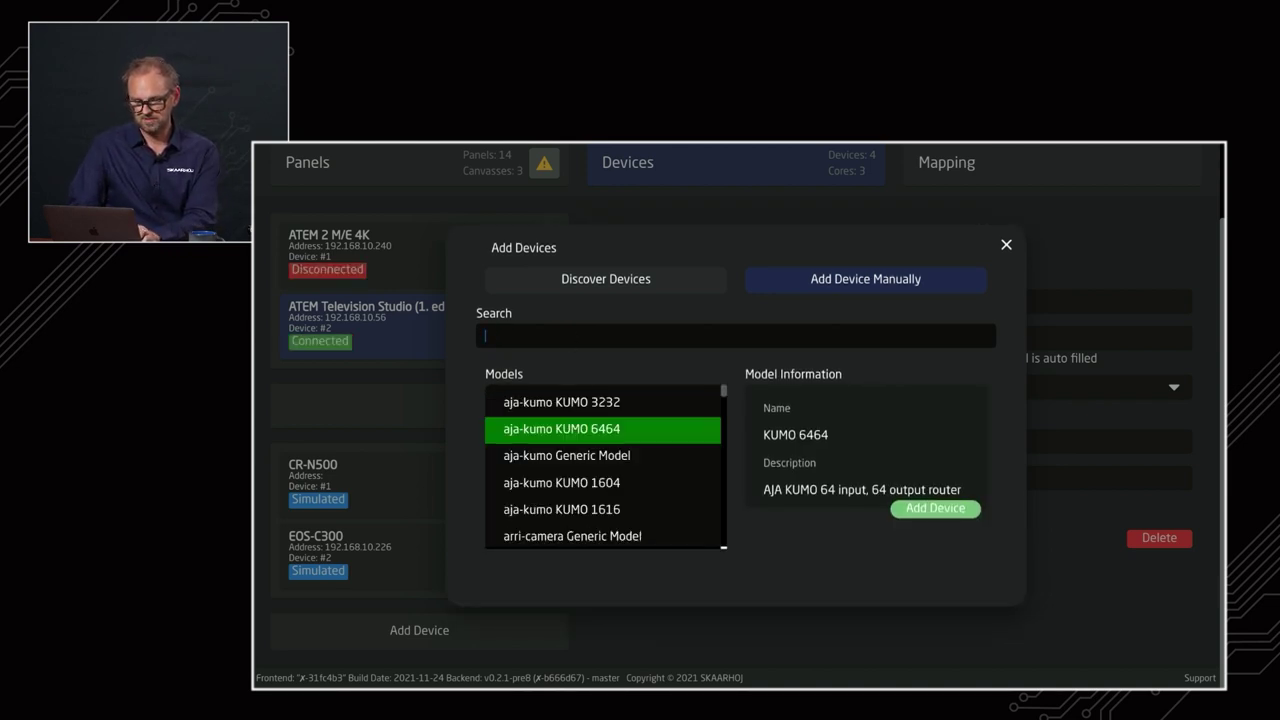
pyautogui.write('vmix')
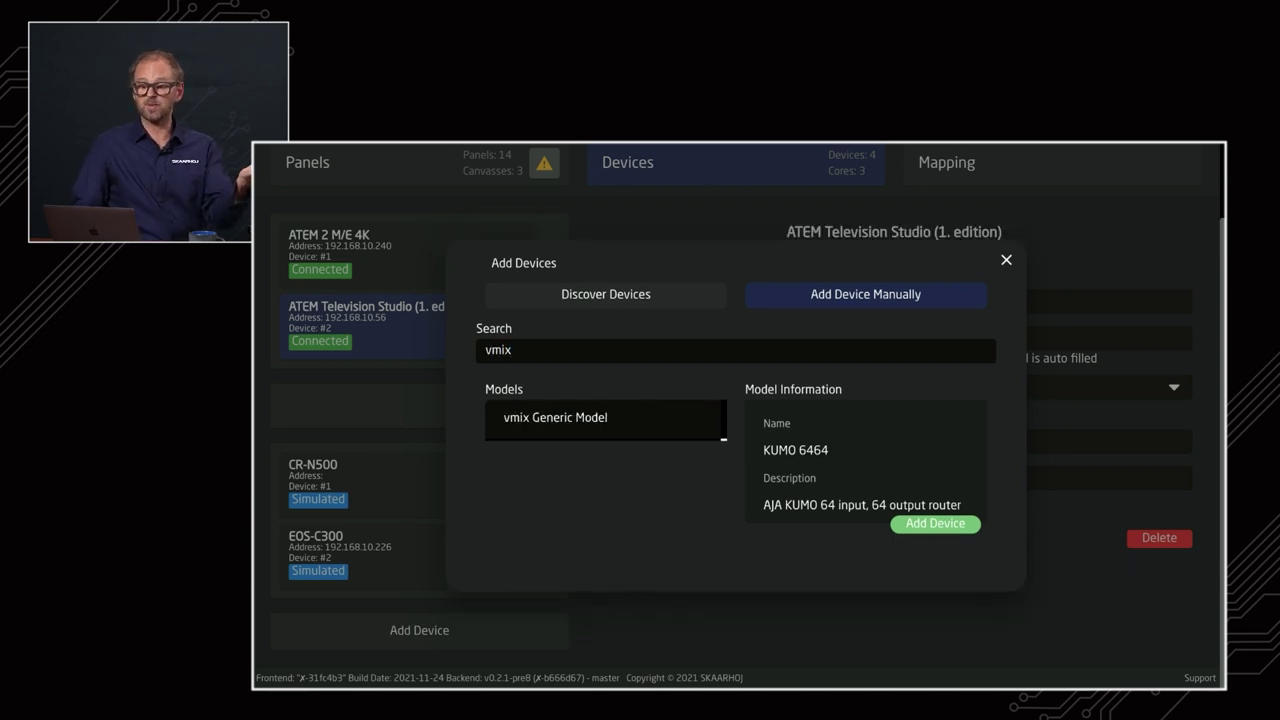
pyautogui.click(558, 424)
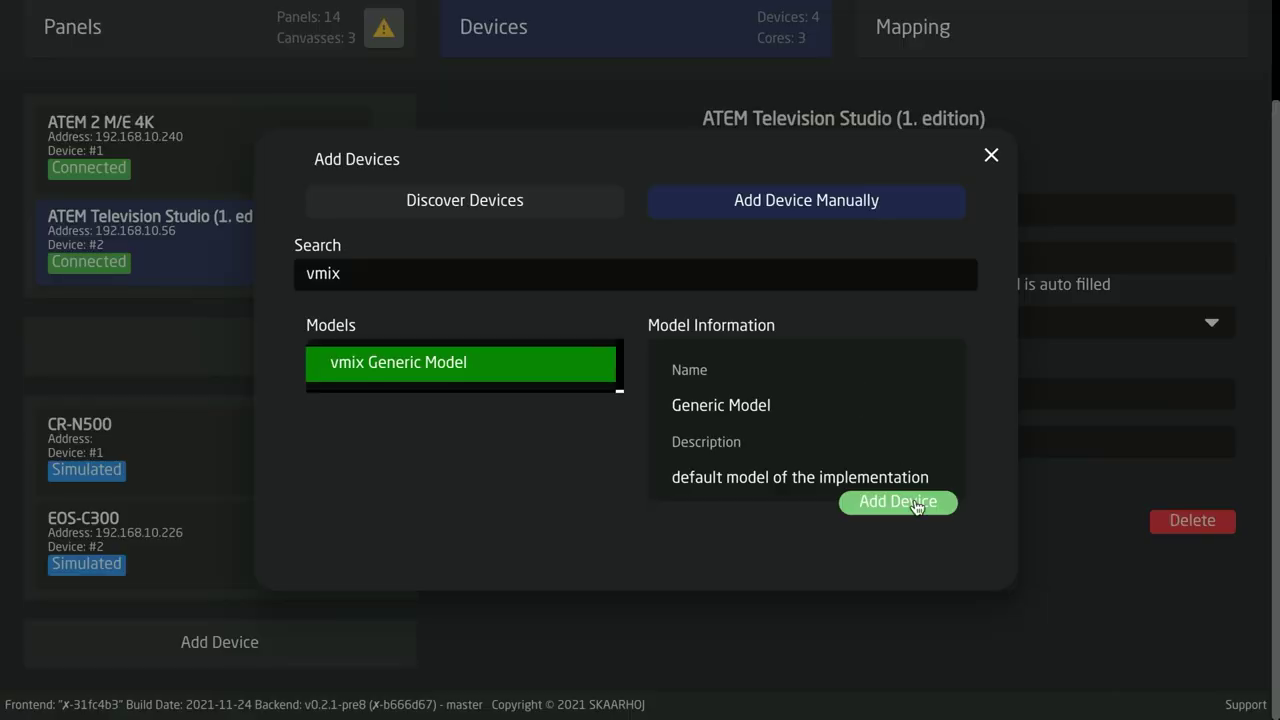
pyautogui.click(938, 523)
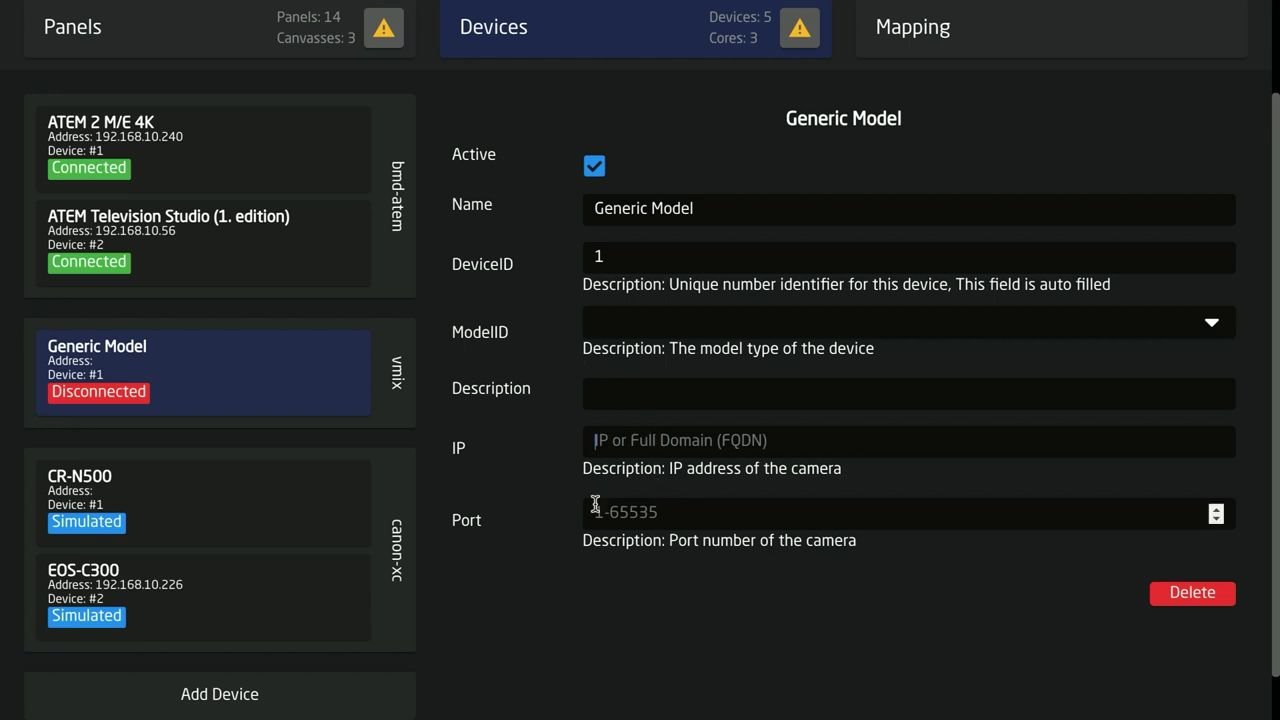
# Browse the complete, unfiltered list of manually addable device models without adding one, and show the project's mapping
pyautogui.scroll(2, 543, 302)
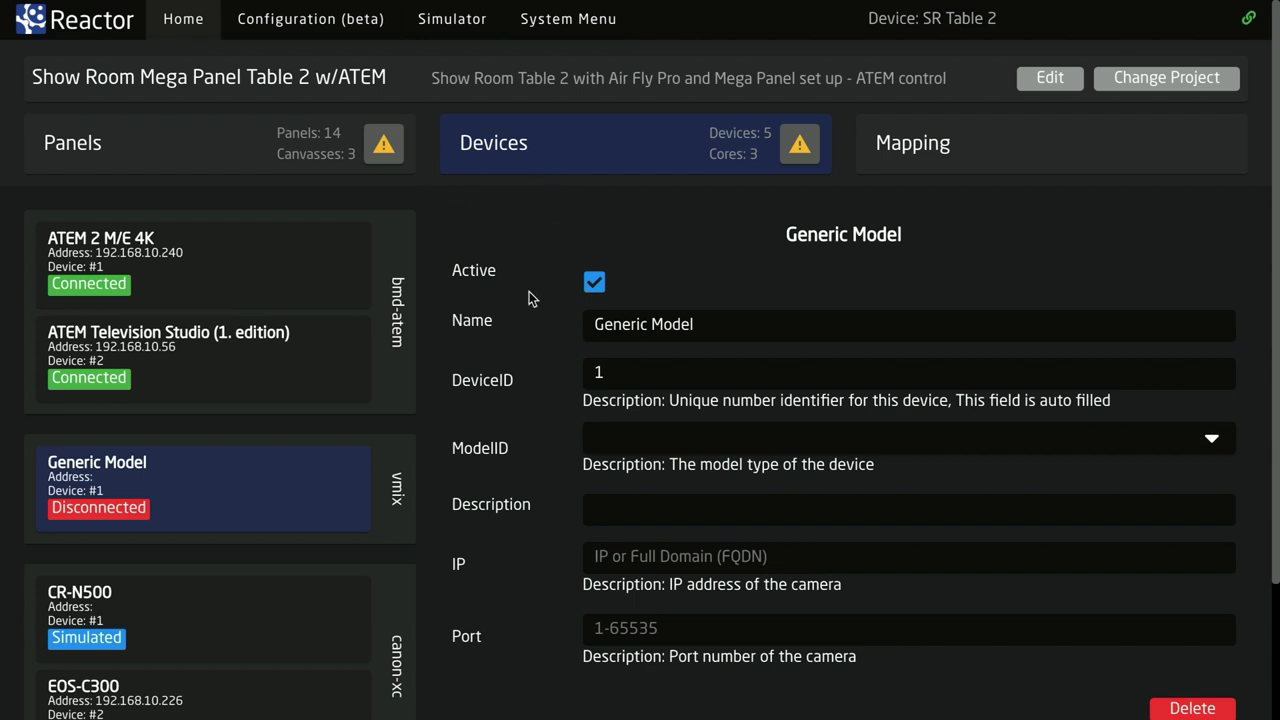
pyautogui.scroll(-3, 529, 297)
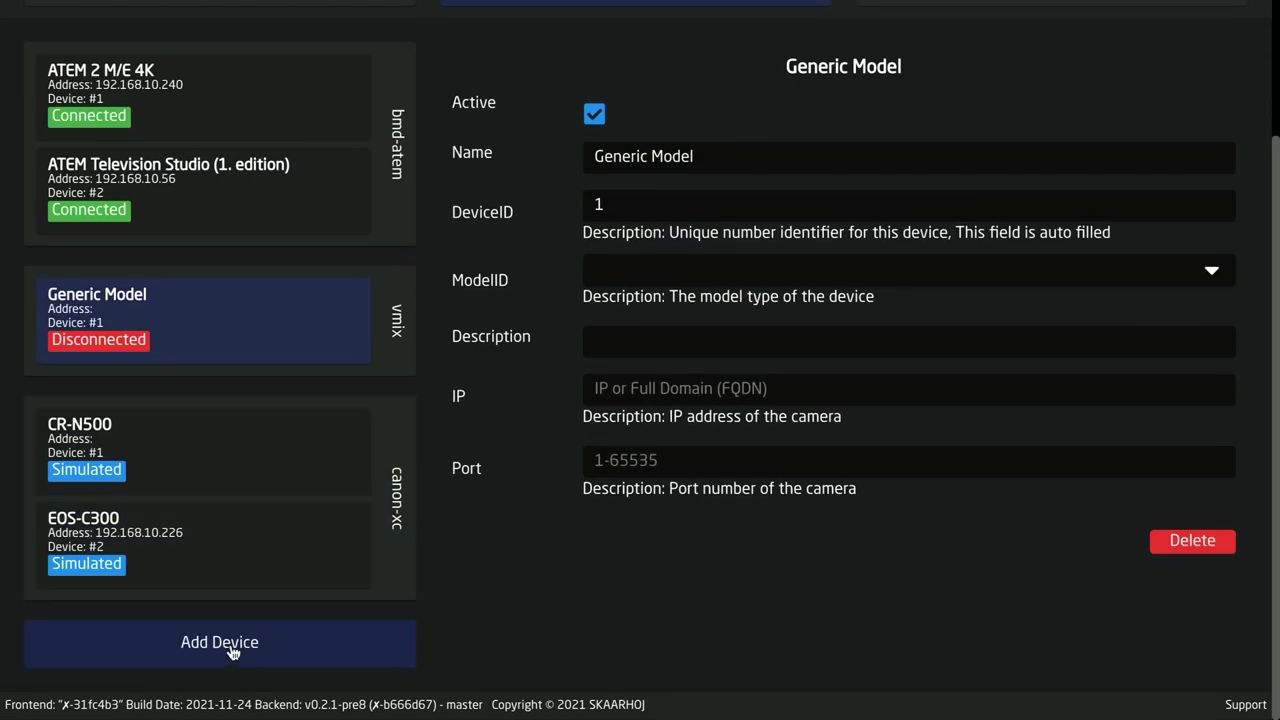
pyautogui.click(229, 646)
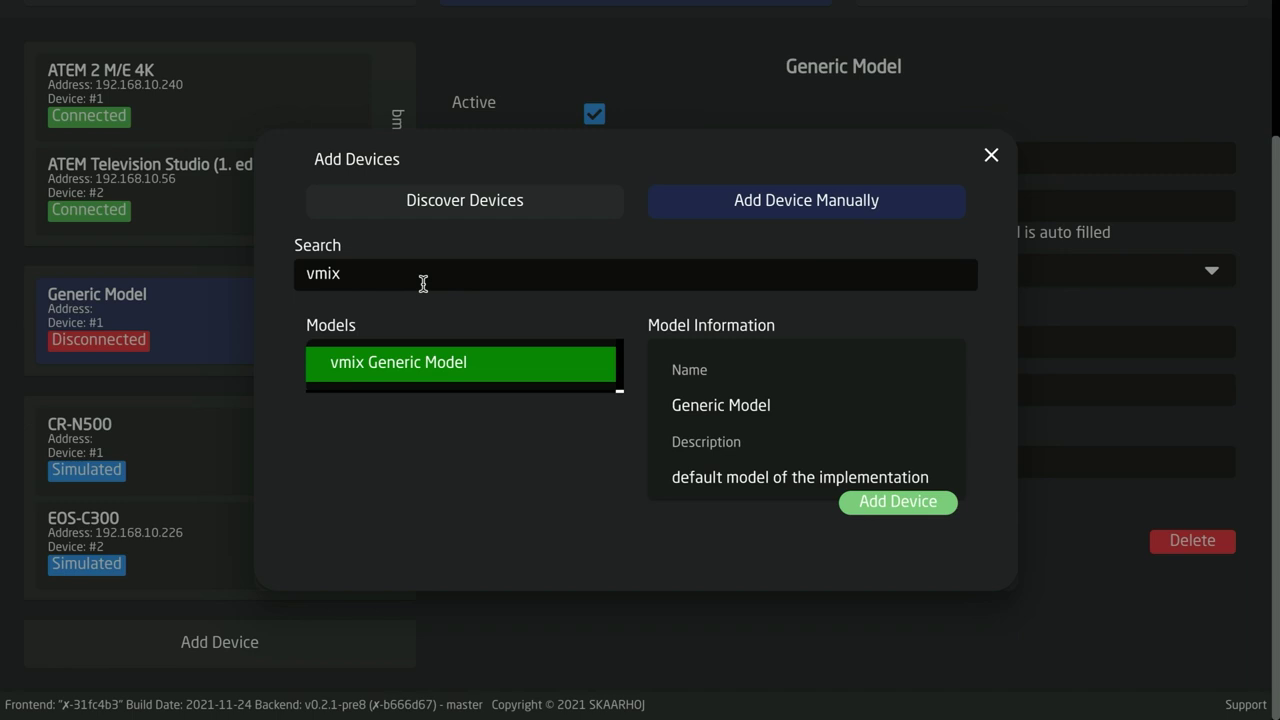
pyautogui.press('BackSpace')
pyautogui.press('BackSpace')
pyautogui.press('BackSpace')
pyautogui.press('BackSpace')
pyautogui.click(491, 420)
pyautogui.scroll(-1, 453, 430)
pyautogui.scroll(-10, 453, 430)
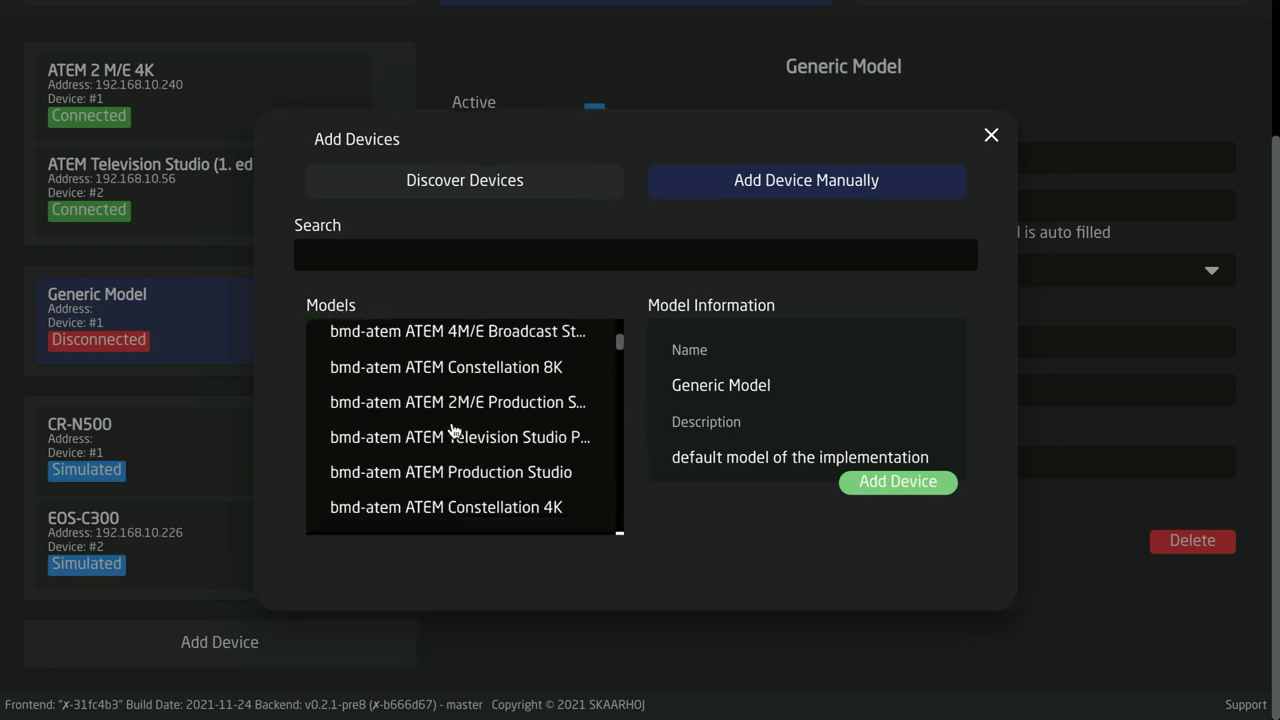
pyautogui.scroll(-15, 453, 430)
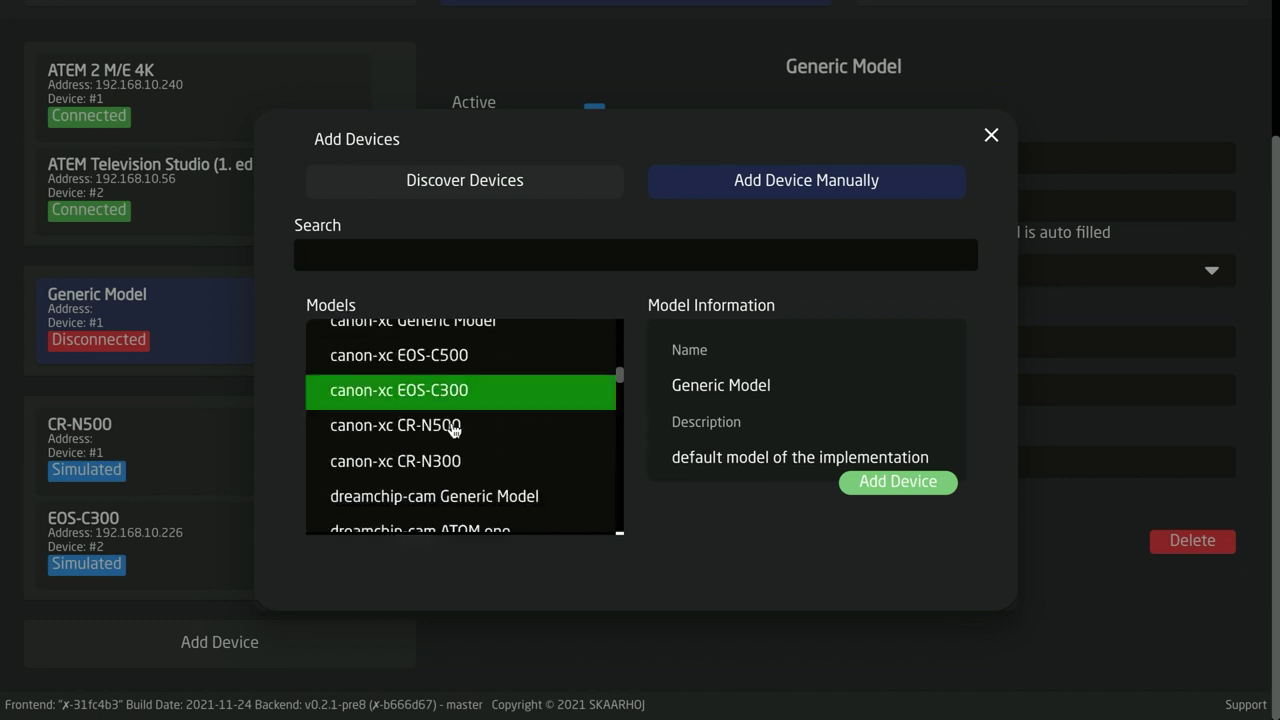
pyautogui.scroll(-15, 453, 430)
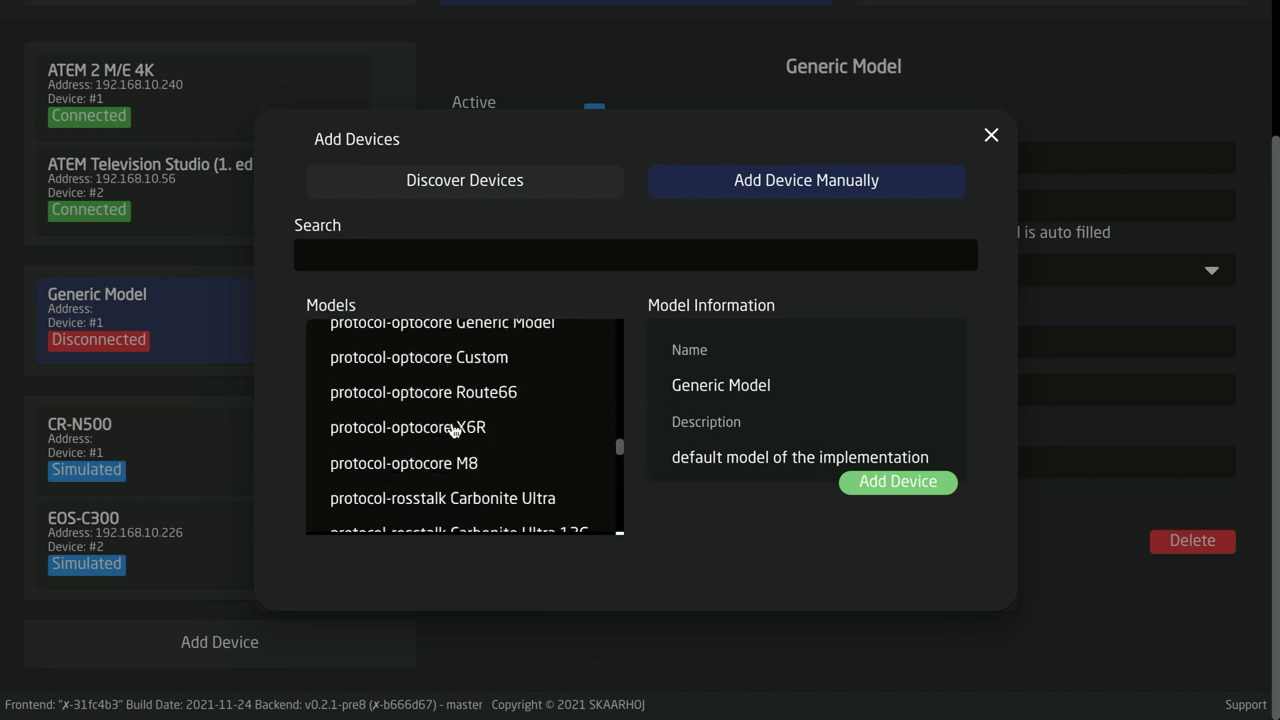
pyautogui.scroll(-15, 453, 430)
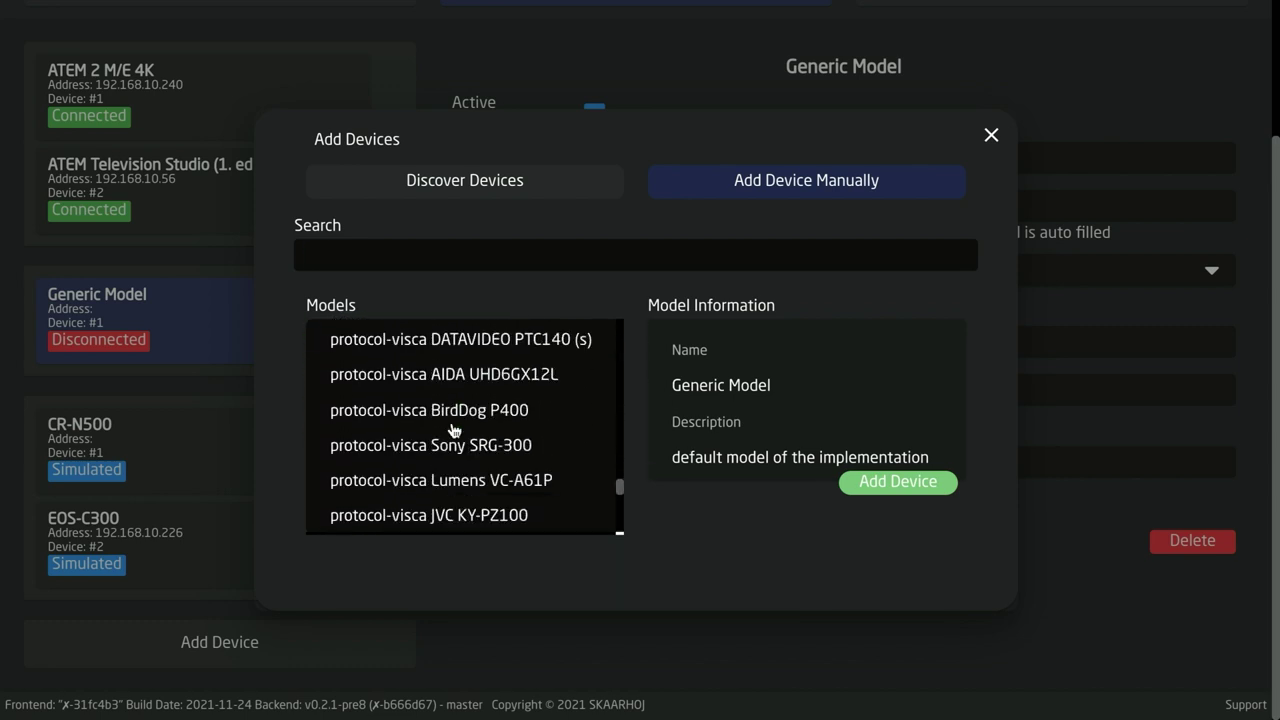
pyautogui.click(991, 135)
pyautogui.scroll(3, 991, 134)
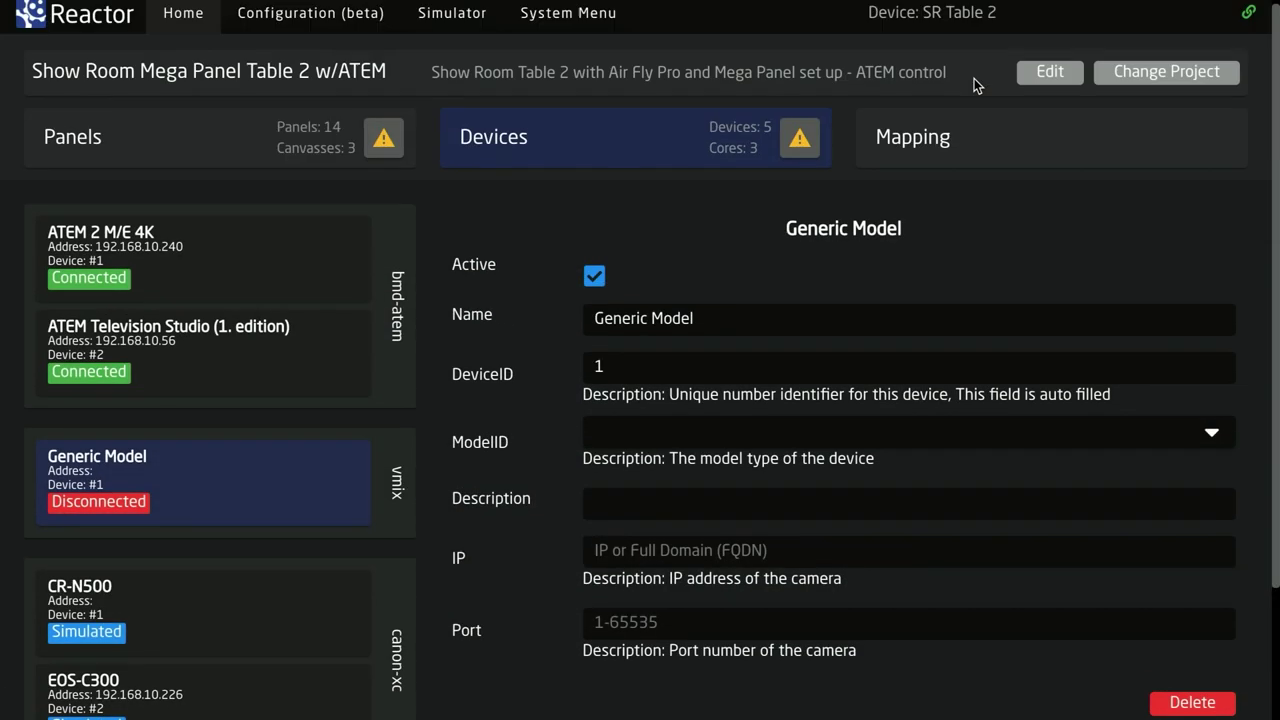
pyautogui.click(991, 144)
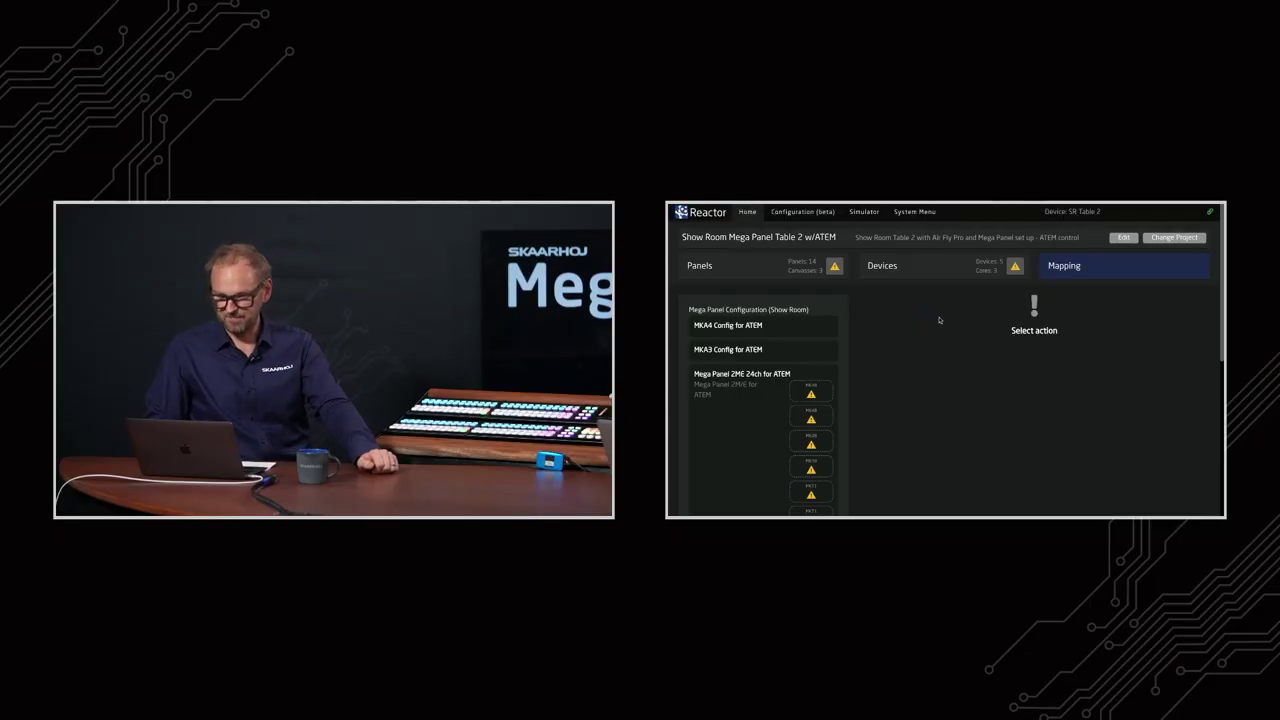
# Open the system's packages page and install core-aja-kumo version v0.0.2-pre4 from the available packages
pyautogui.click(910, 213)
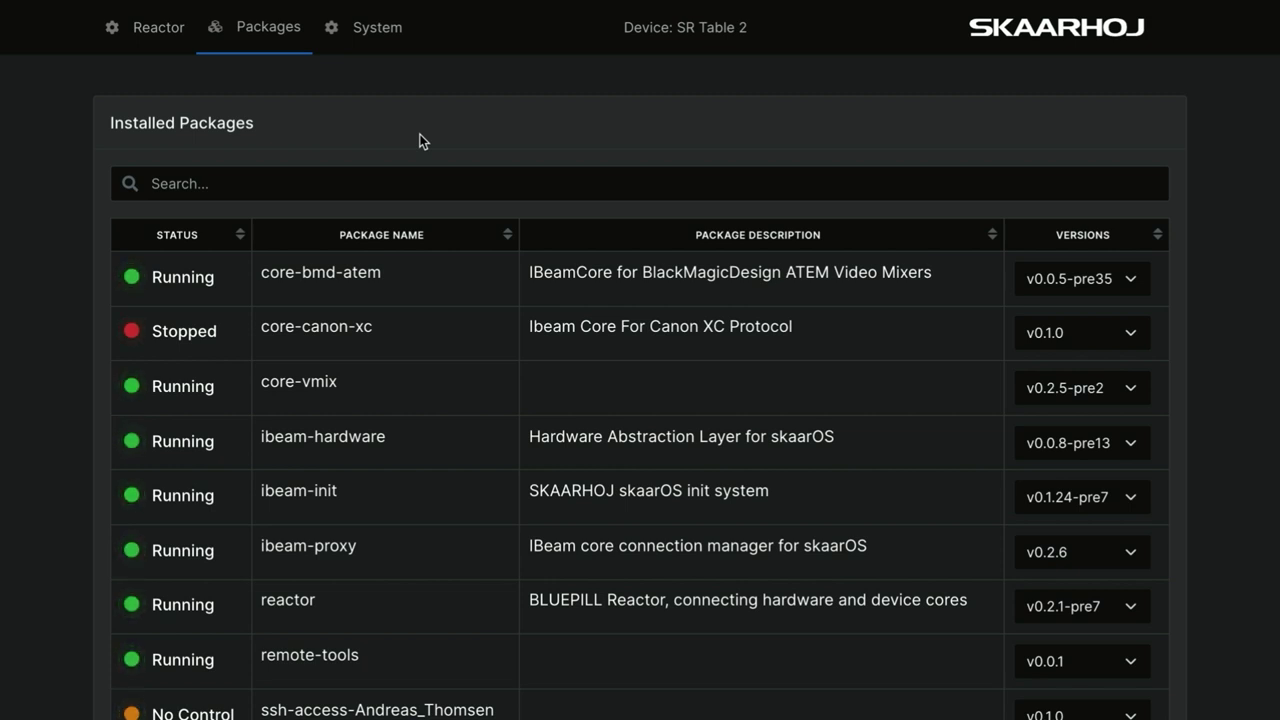
pyautogui.scroll(-2, 420, 141)
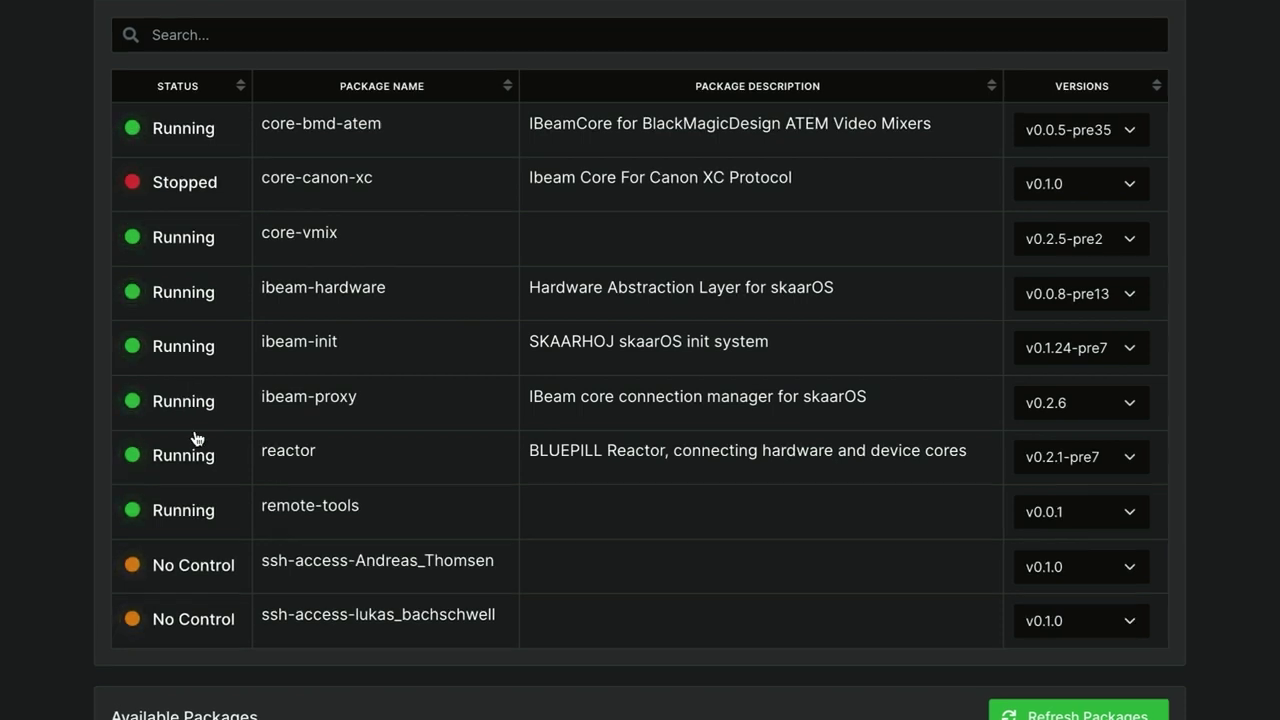
pyautogui.scroll(-5, 186, 465)
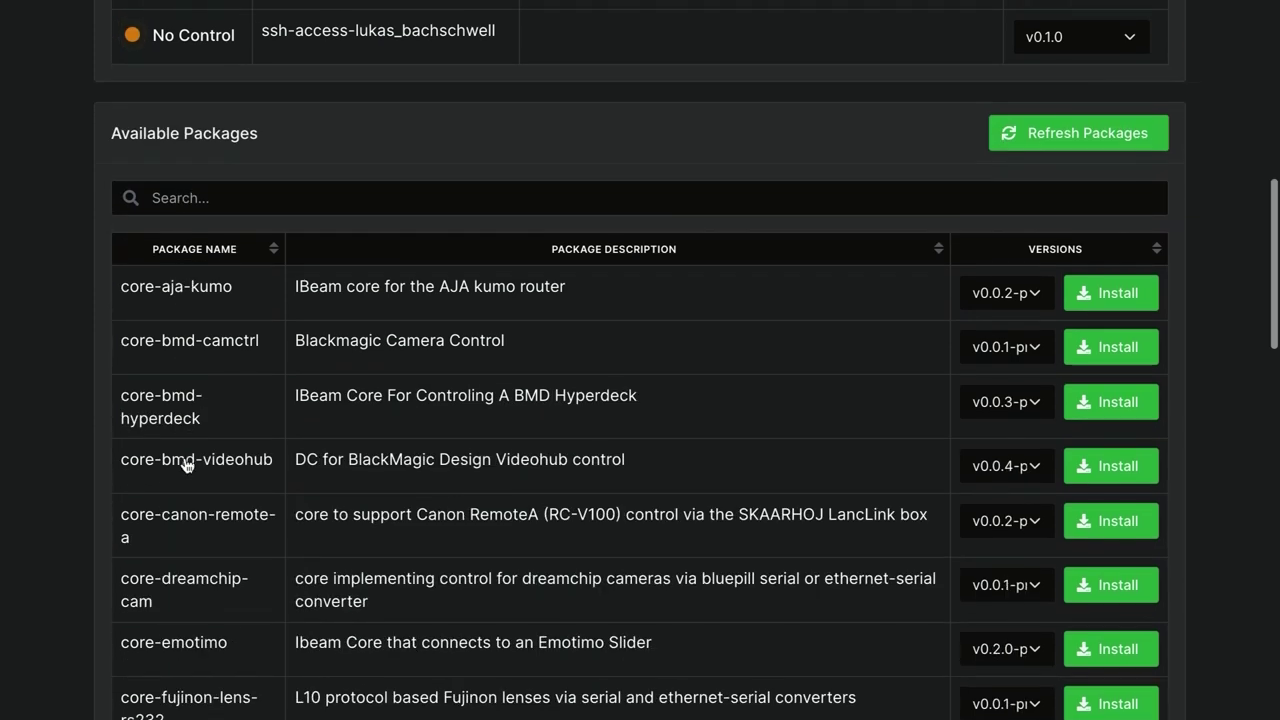
pyautogui.scroll(-1, 185, 458)
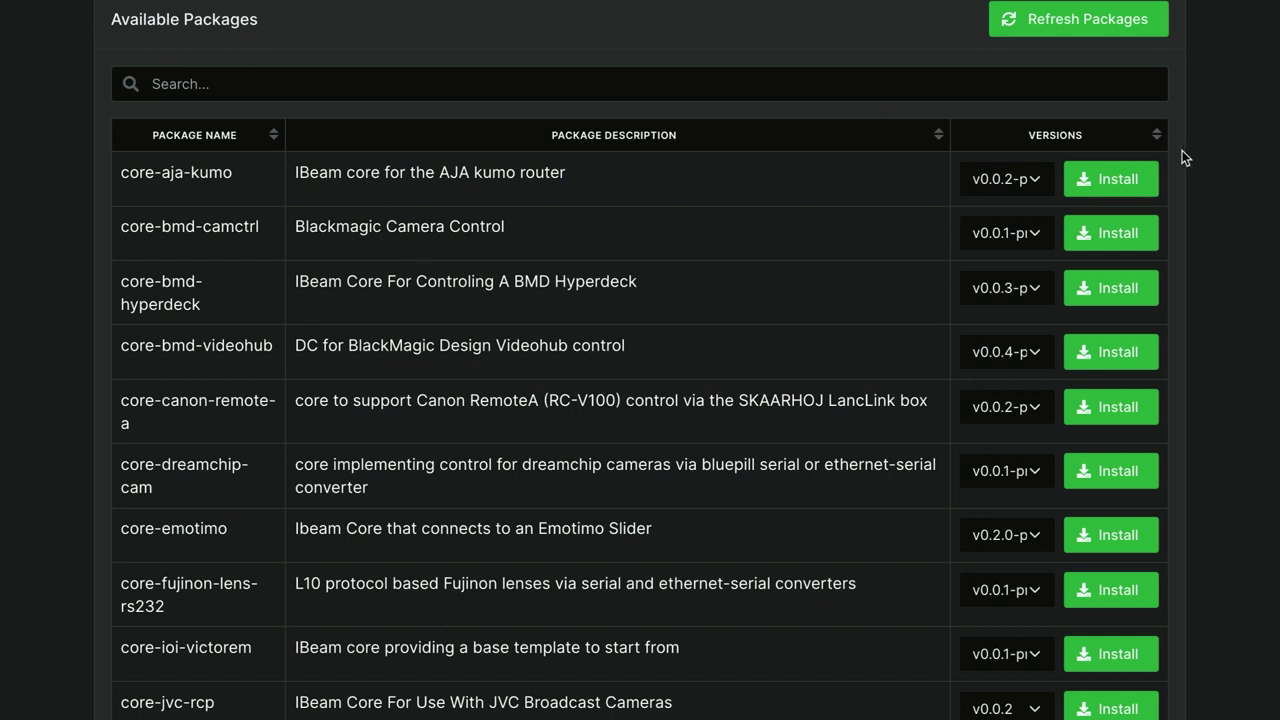
pyautogui.click(1138, 172)
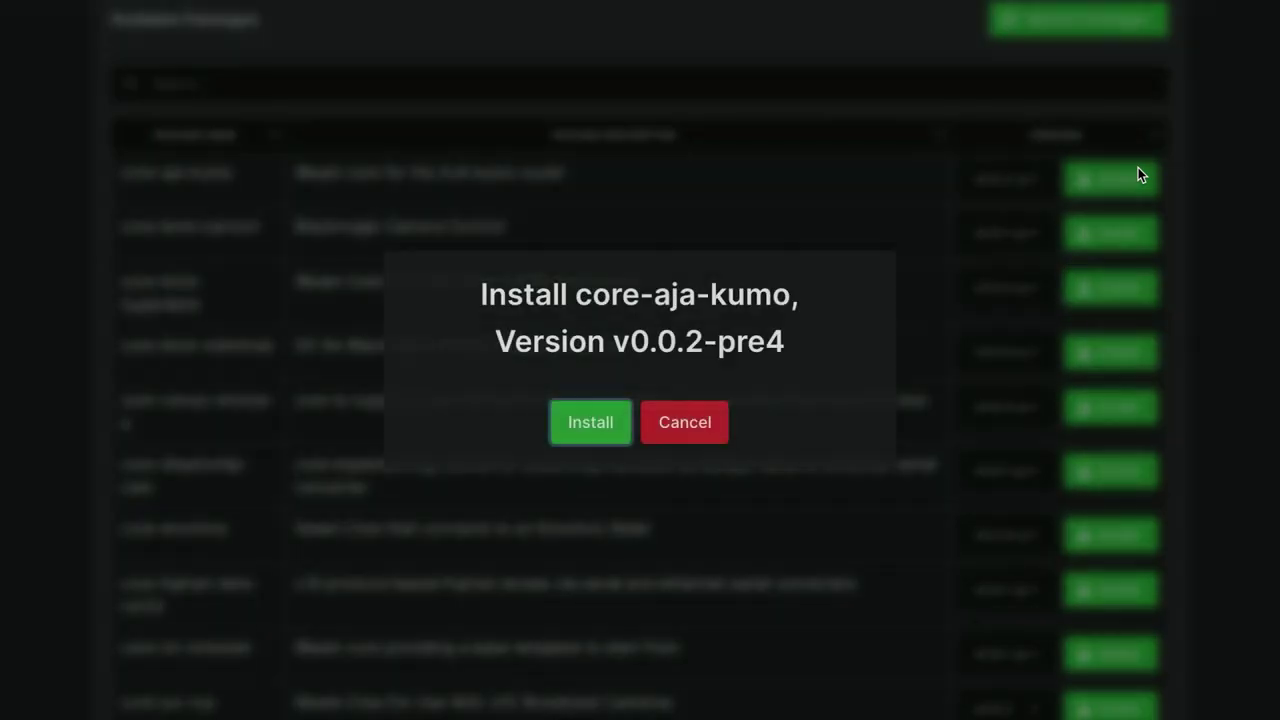
pyautogui.click(590, 420)
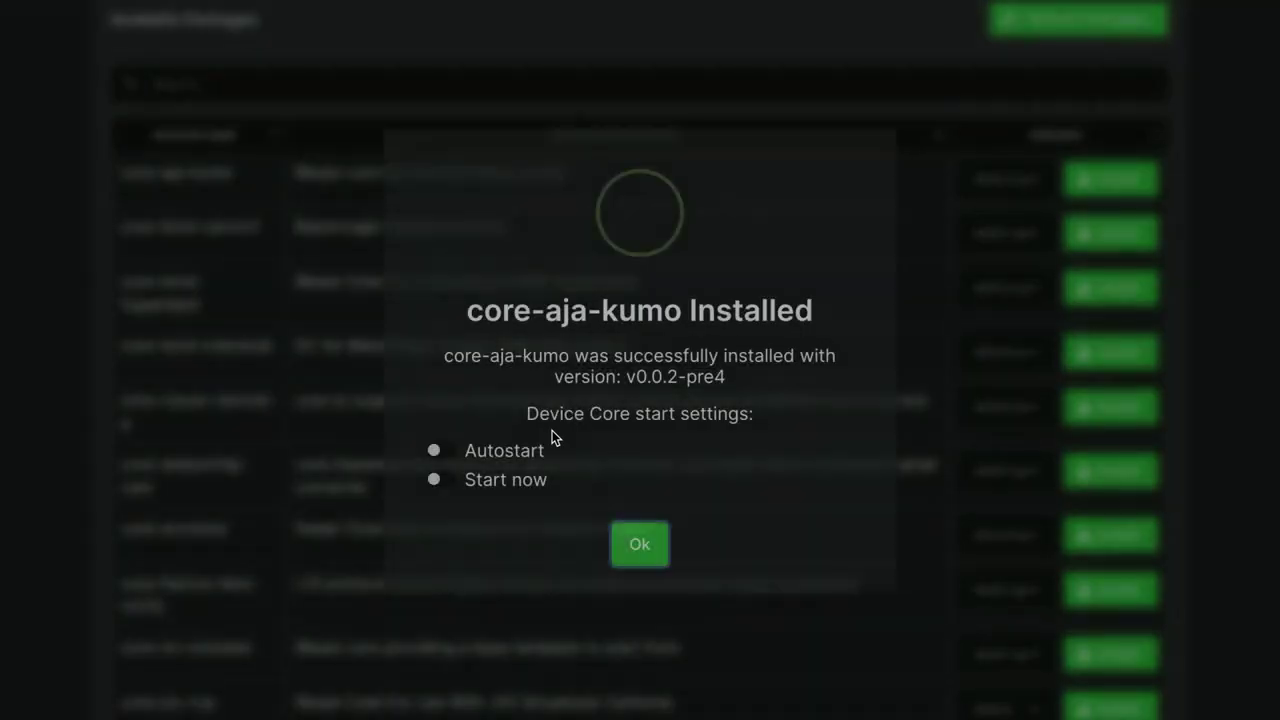
pyautogui.click(649, 546)
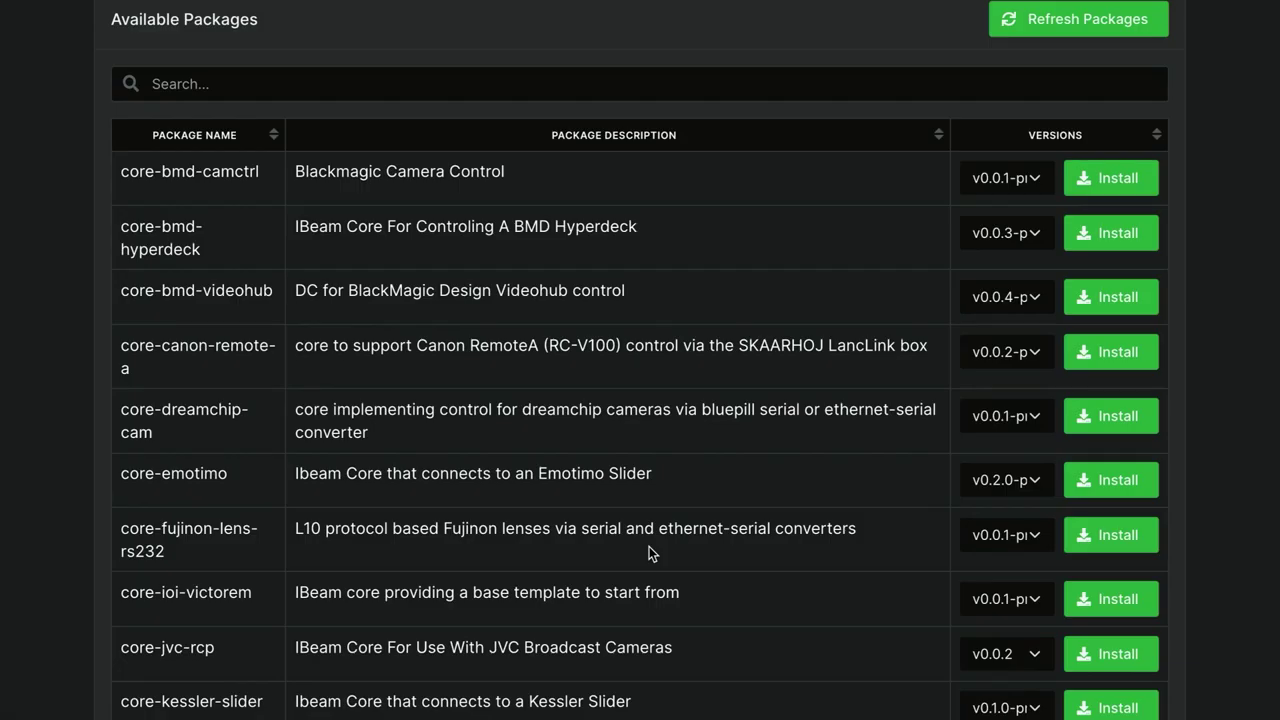
# Start the installed core-aja-kumo package and open its device settings and log
pyautogui.scroll(8, 649, 546)
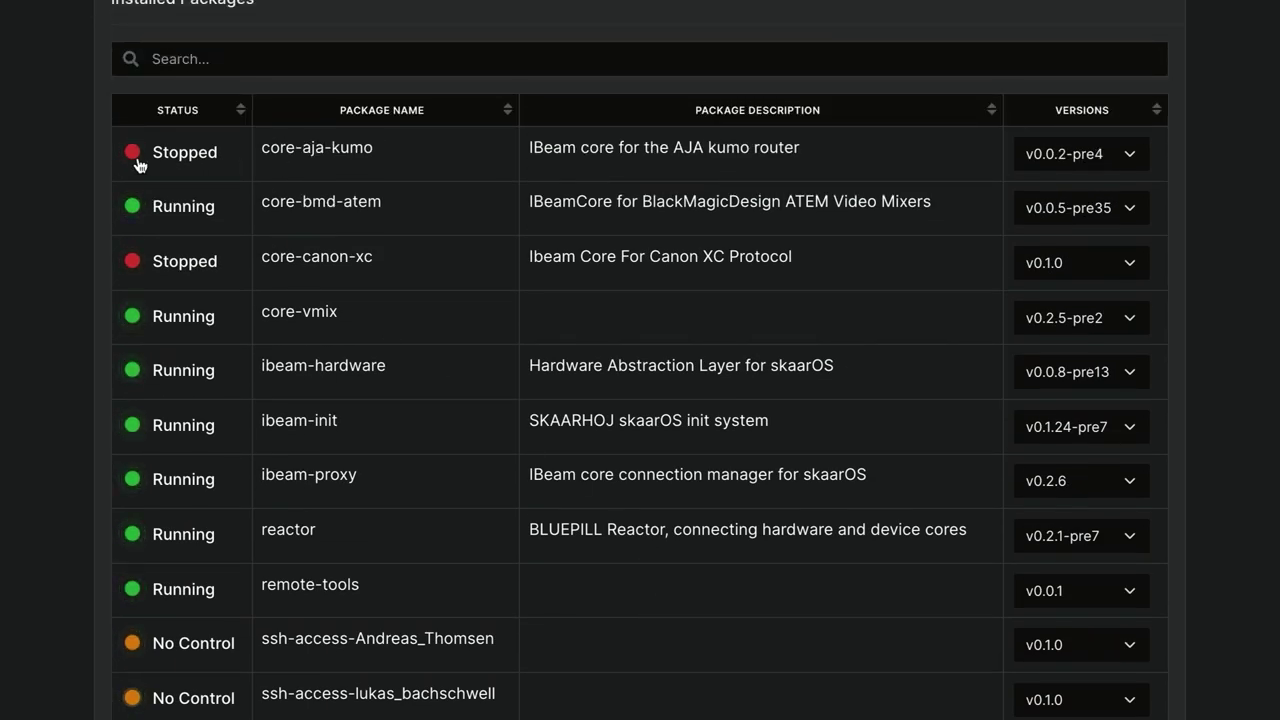
pyautogui.click(133, 153)
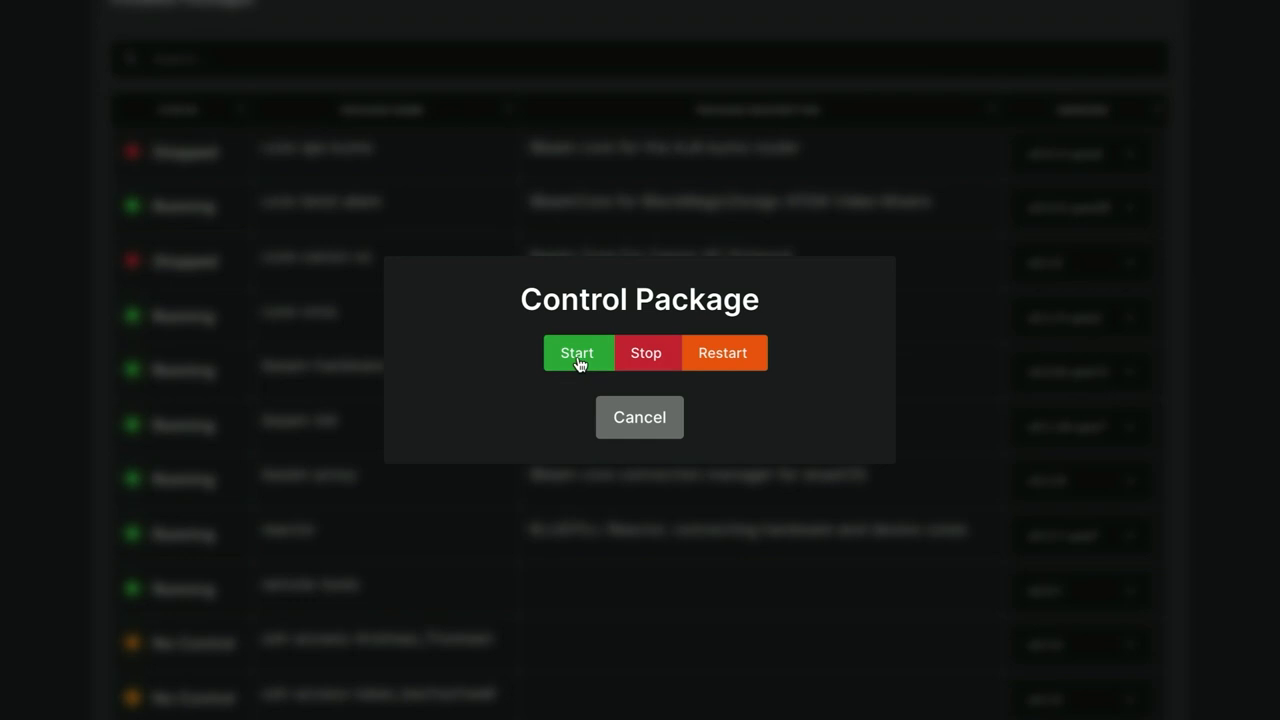
pyautogui.click(577, 356)
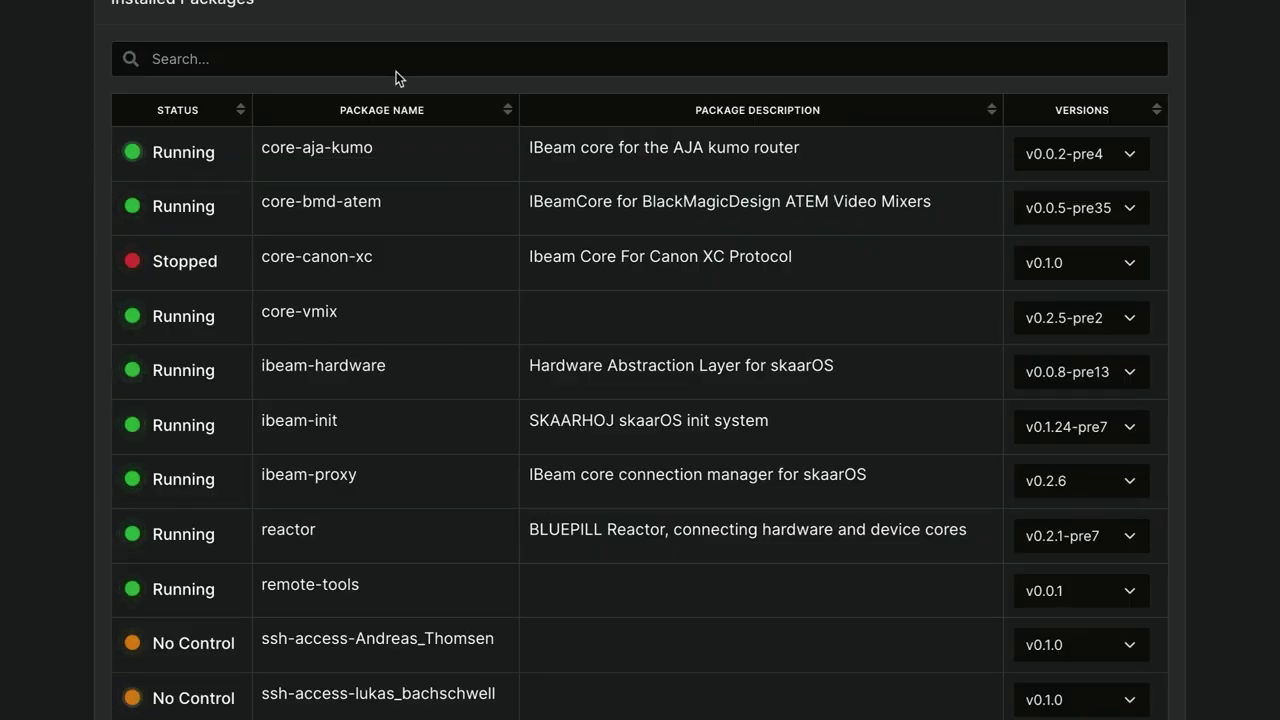
pyautogui.click(365, 148)
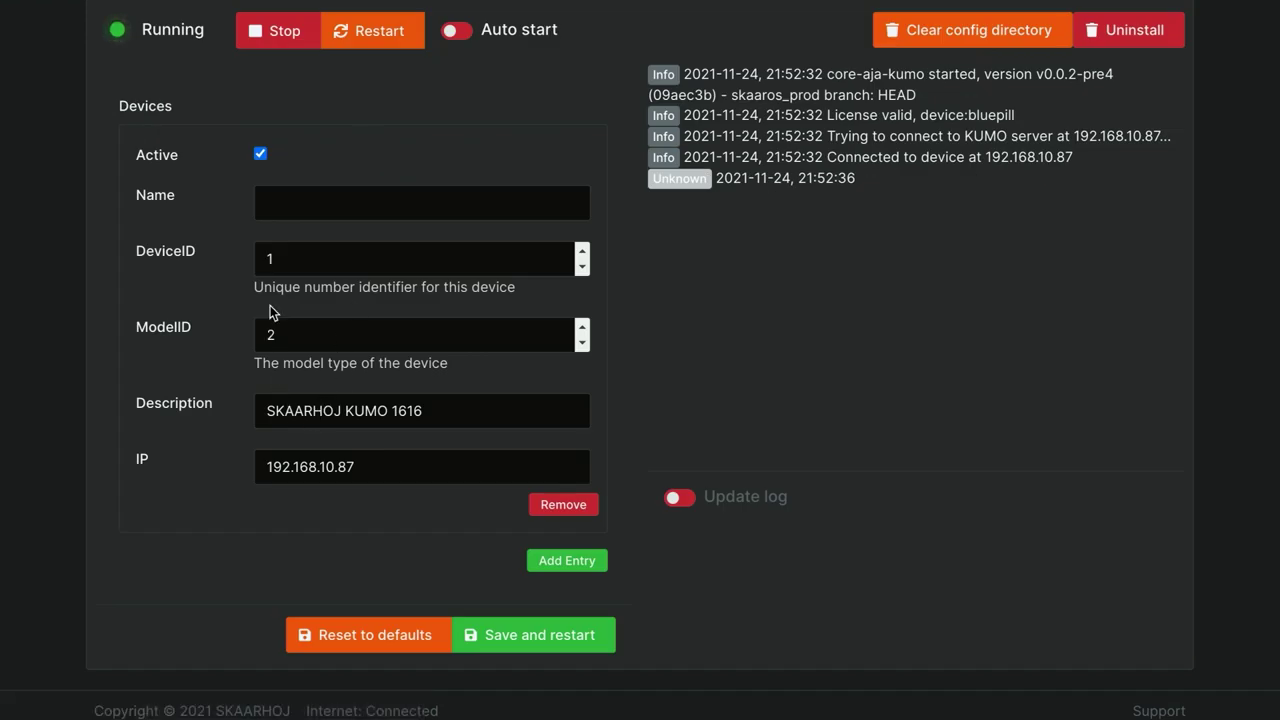
# Add a second, blank device entry to the core-aja-kumo settings below the KUMO 1616 entry, and return to Reactor's home page
pyautogui.tripleClick(393, 467)
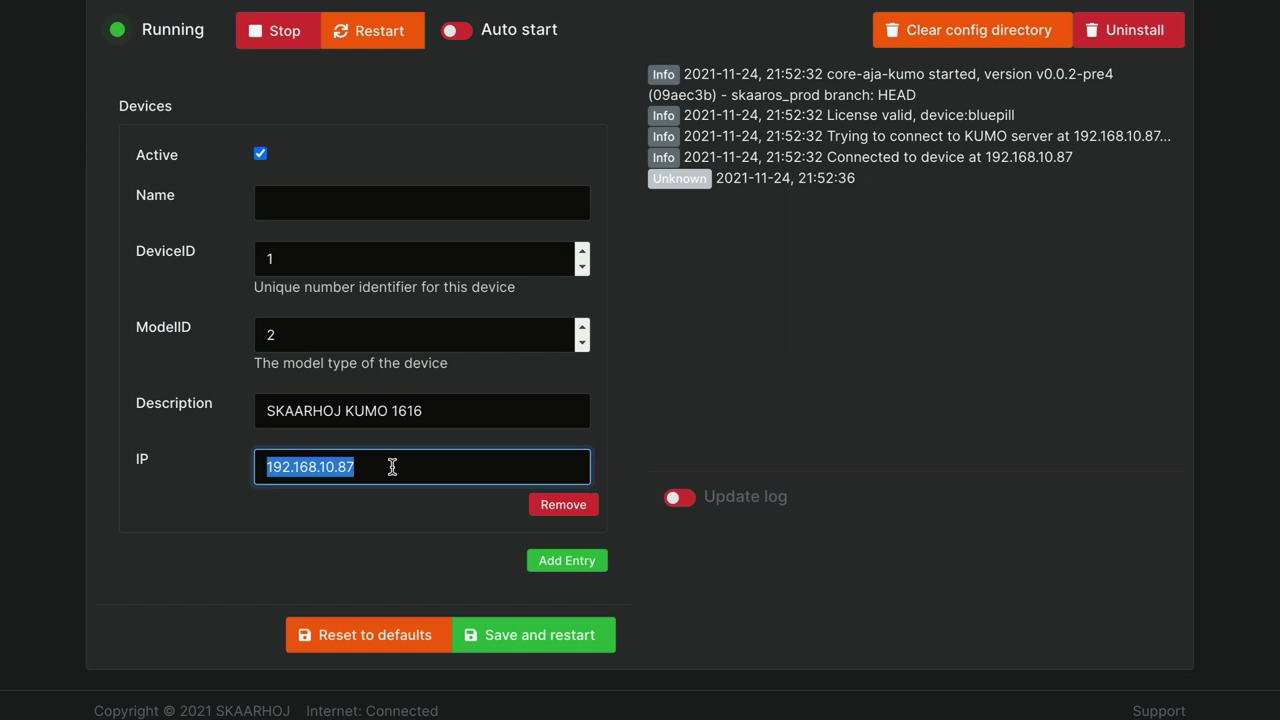
pyautogui.click(392, 467)
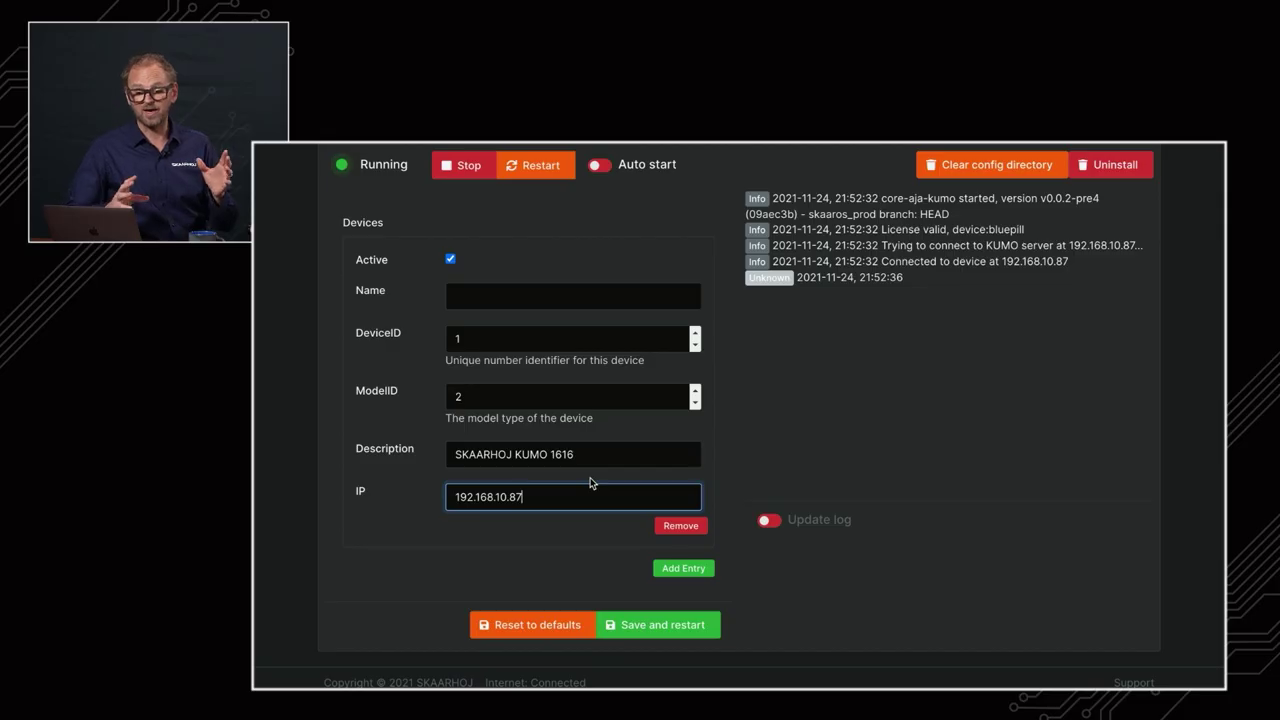
pyautogui.click(688, 570)
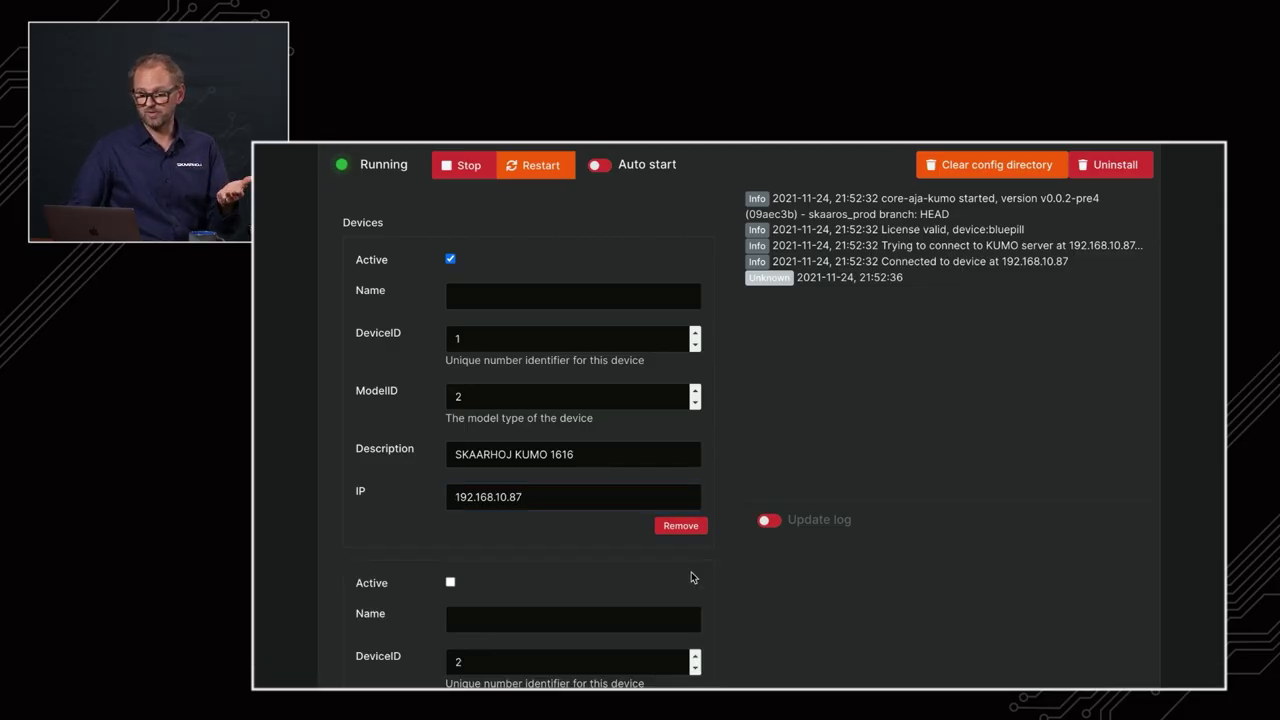
pyautogui.scroll(-3, 598, 589)
pyautogui.scroll(1, 598, 585)
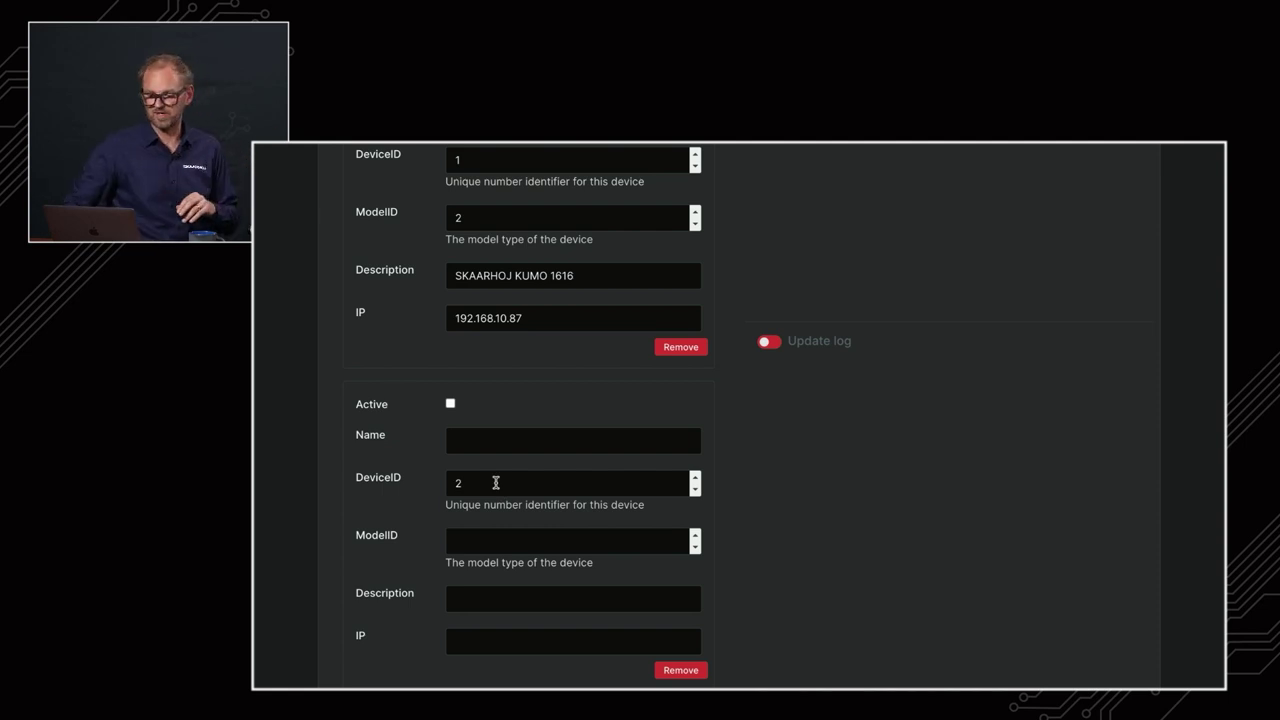
pyautogui.scroll(5, 495, 483)
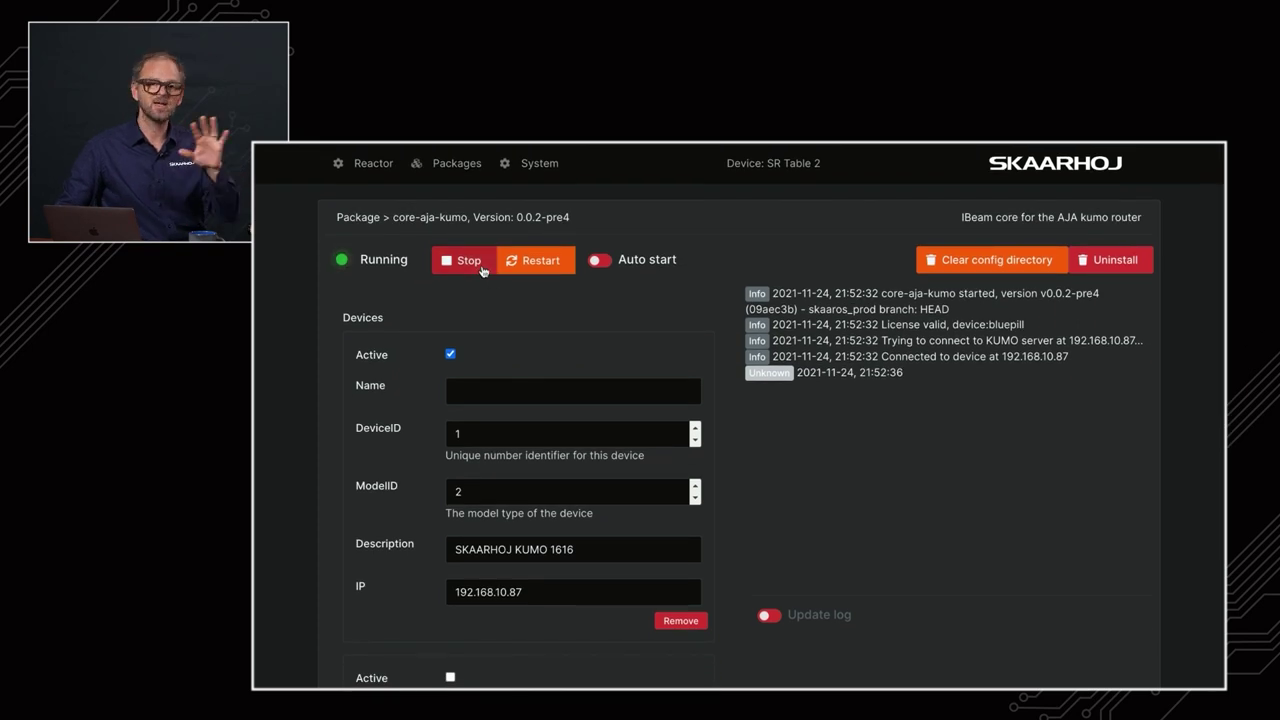
pyautogui.click(364, 164)
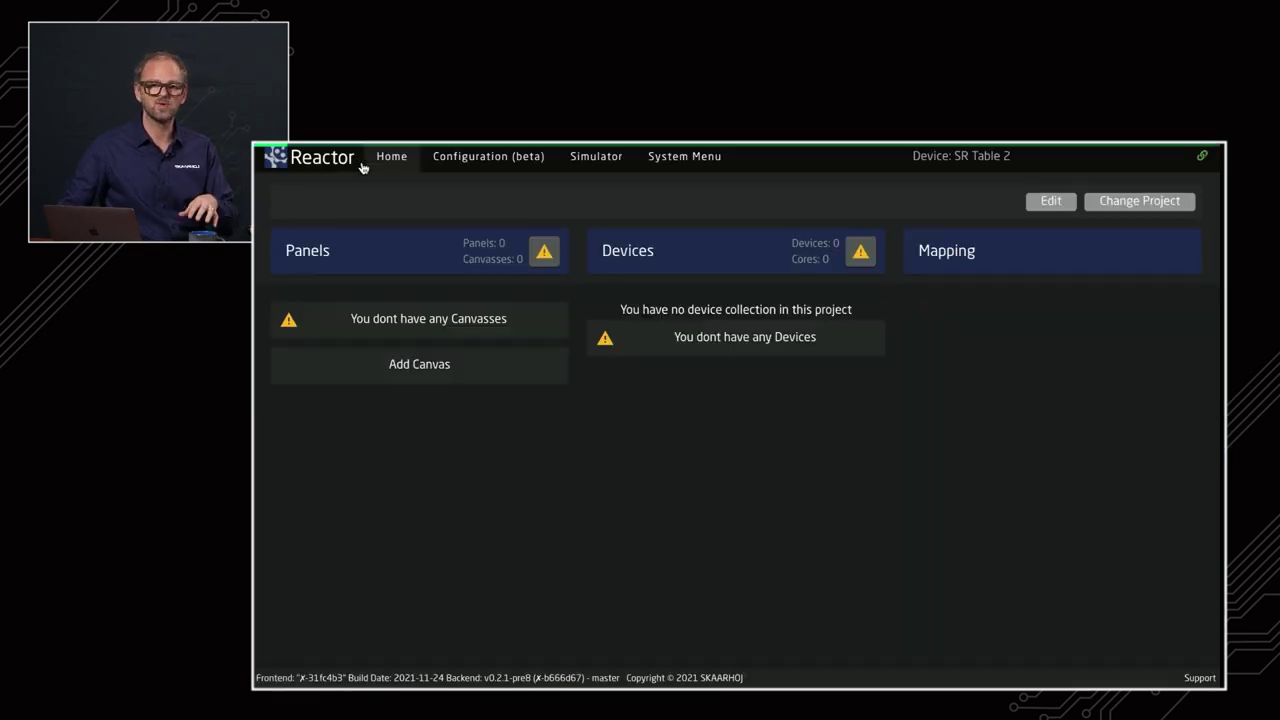
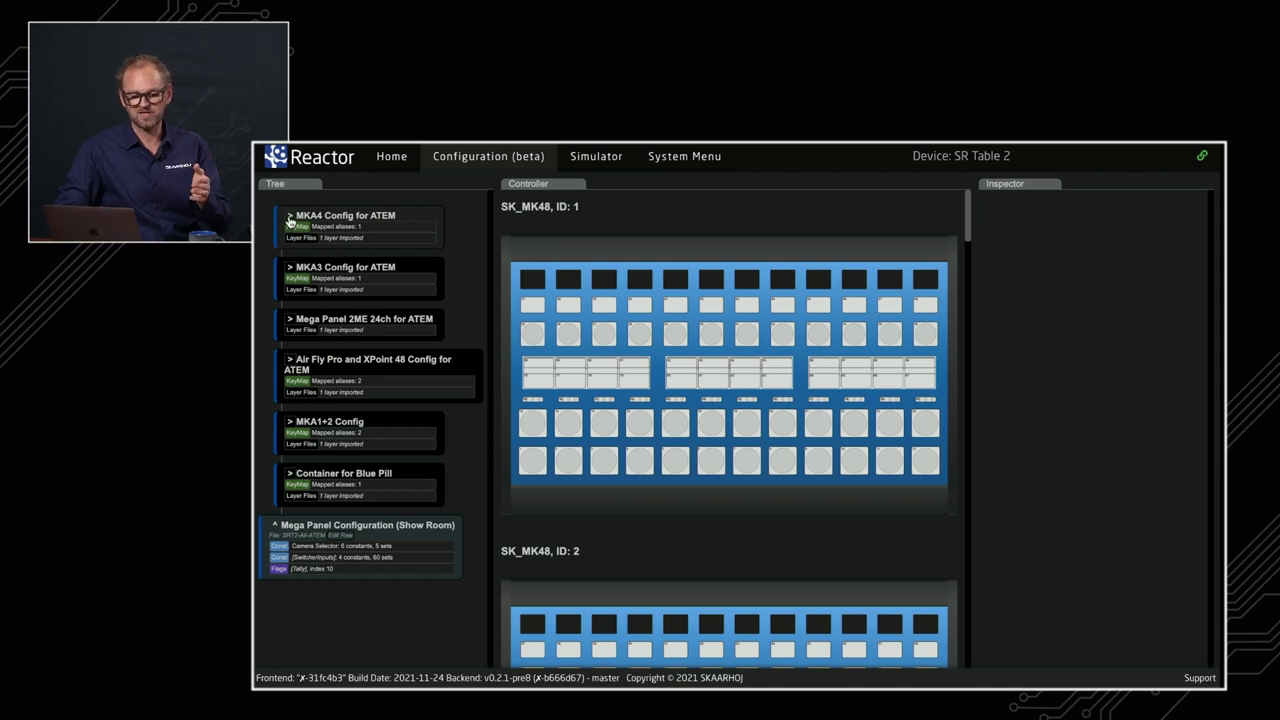
# Expand the Mega Panel 2ME 24ch for ATEM branch to its row layers and highlight all panel HWCs of the Upper Row layer
pyautogui.click(290, 322)
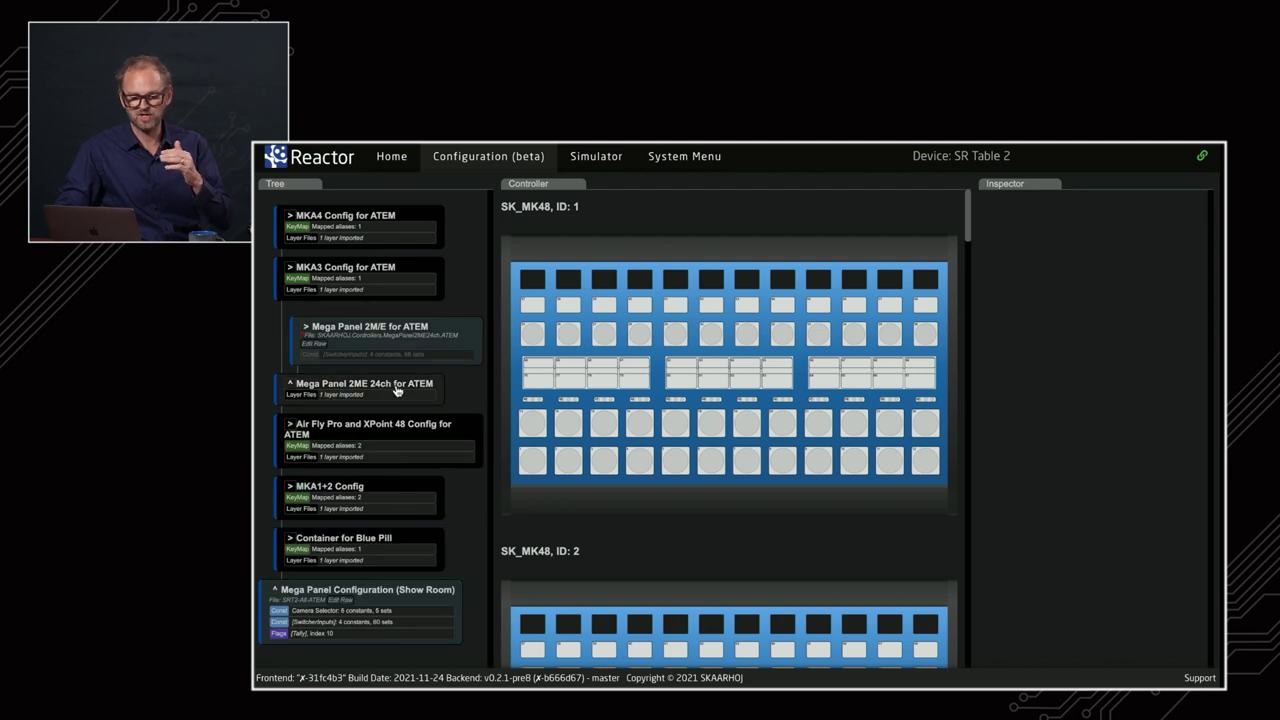
pyautogui.click(307, 331)
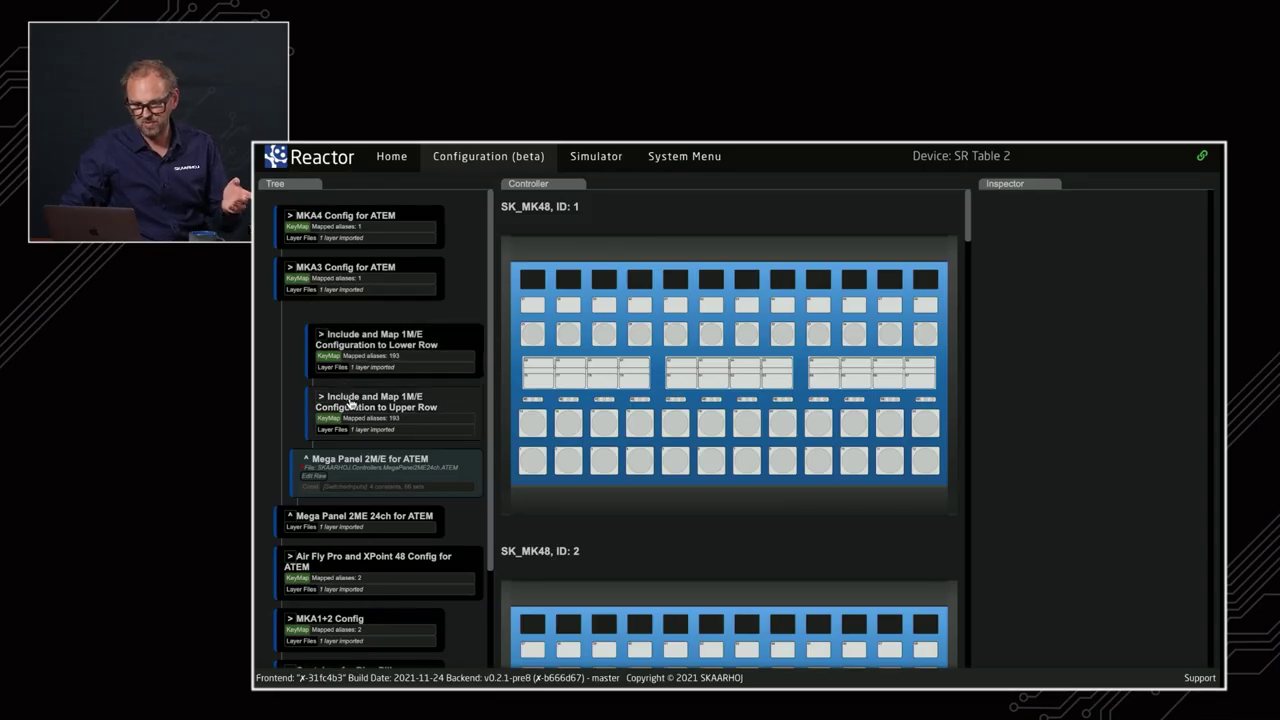
pyautogui.rightClick(350, 405)
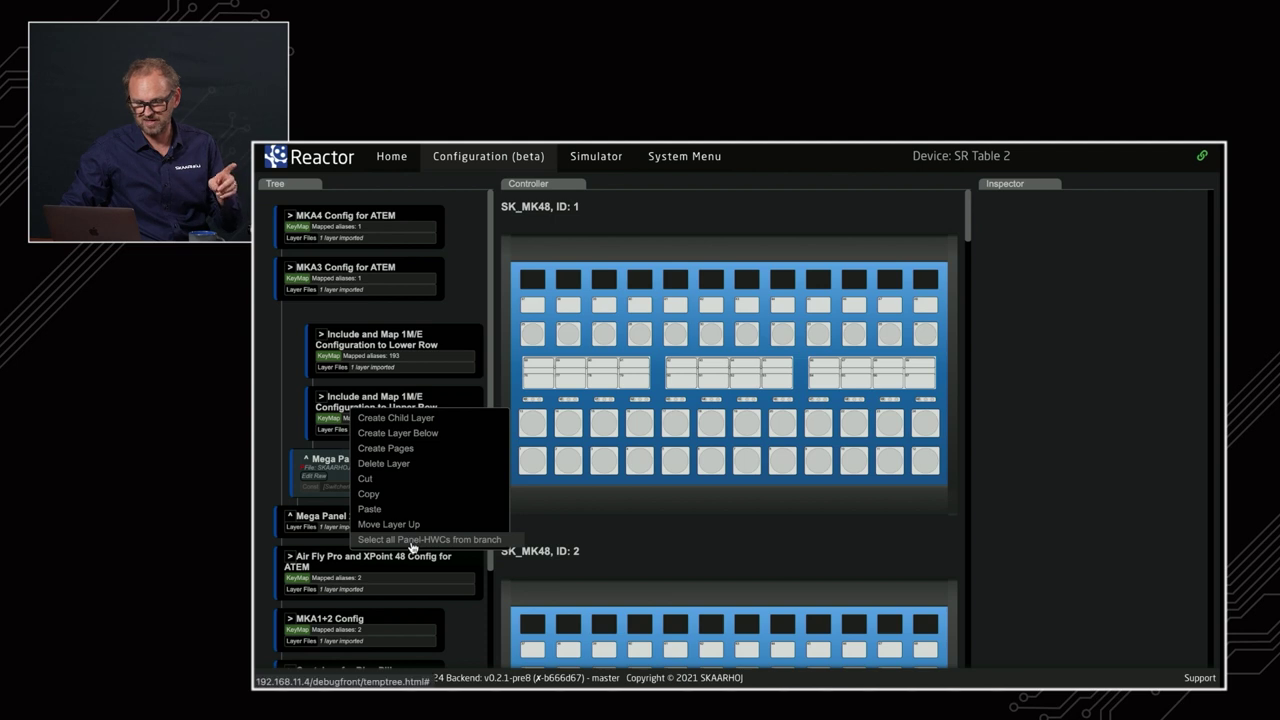
pyautogui.click(411, 541)
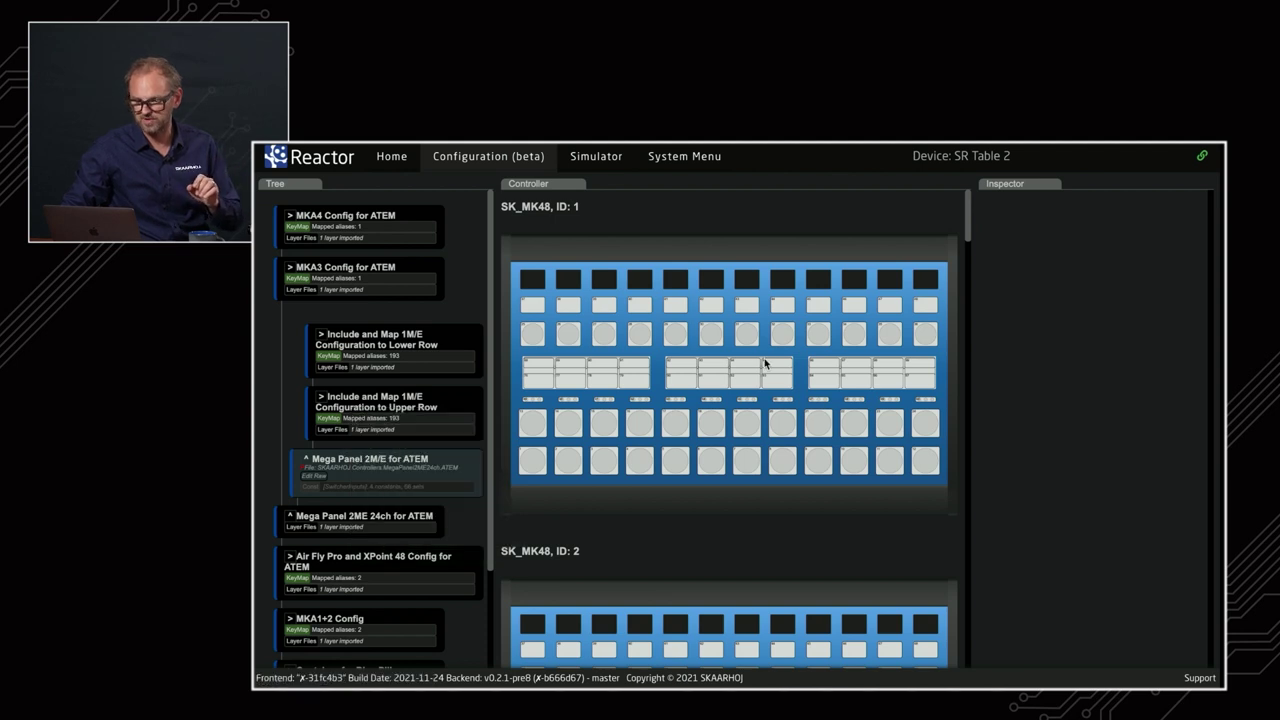
pyautogui.scroll(-10, 807, 329)
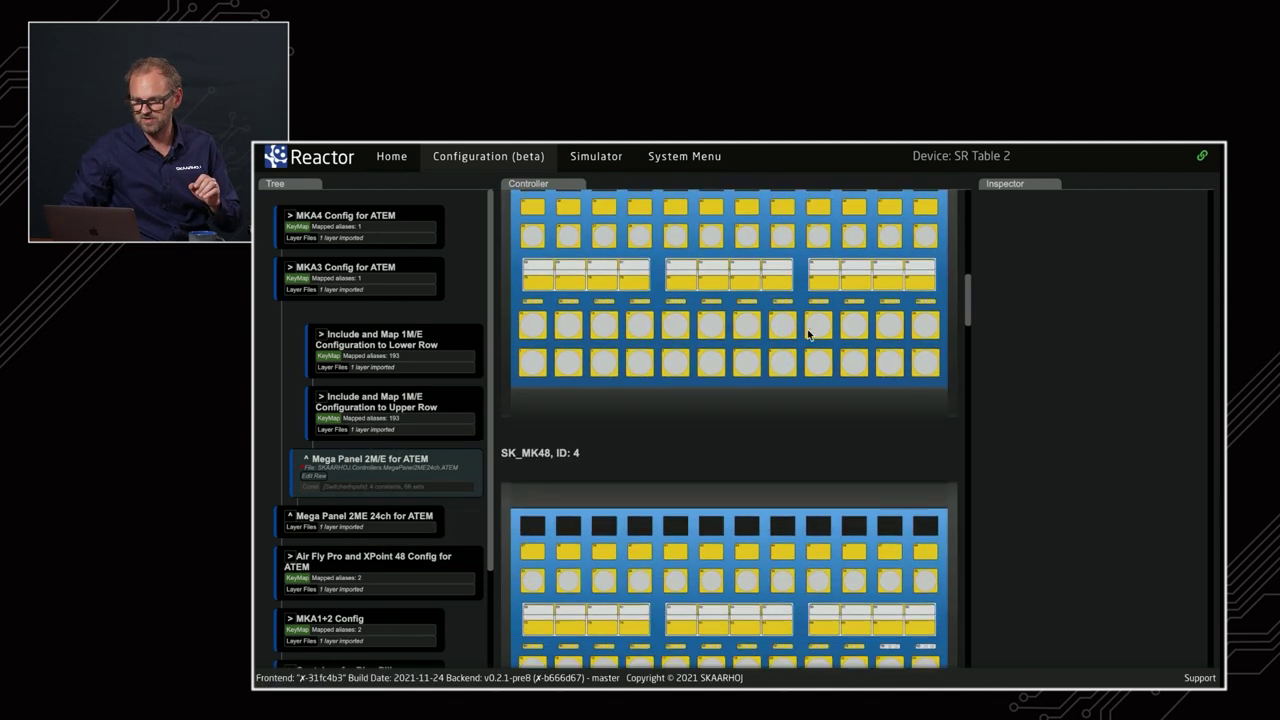
pyautogui.scroll(-5, 807, 329)
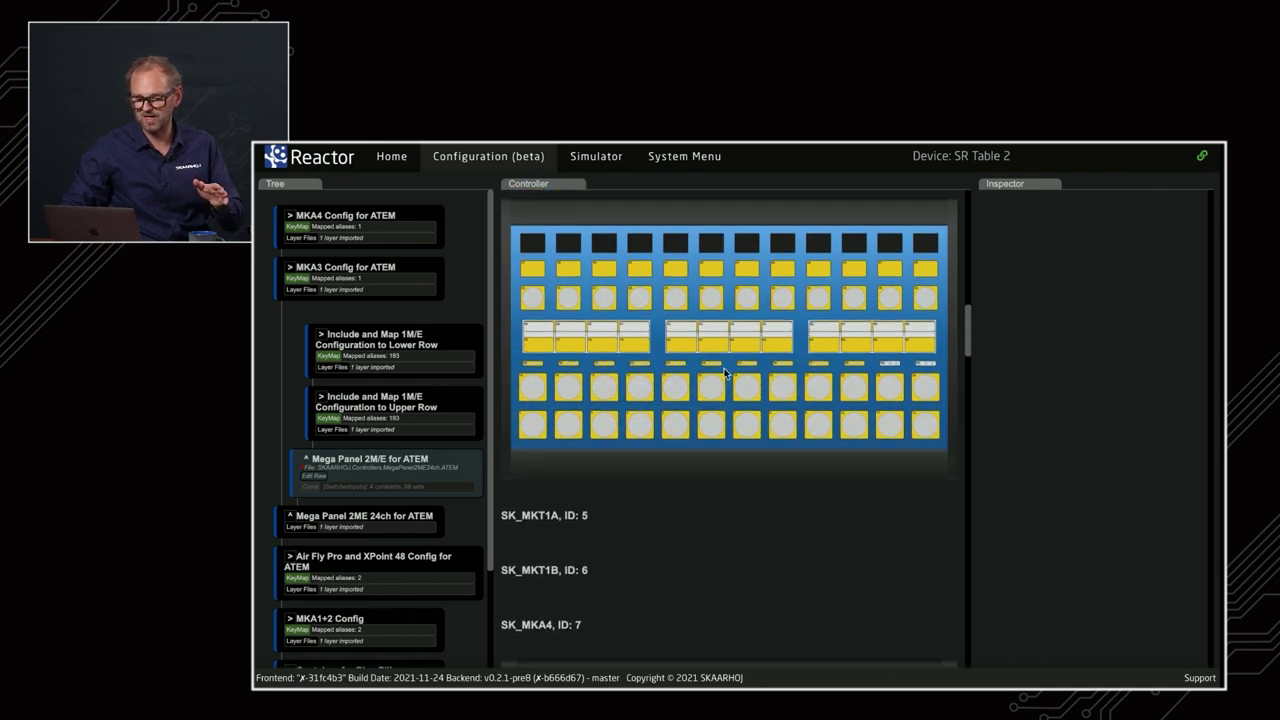
pyautogui.scroll(5, 724, 372)
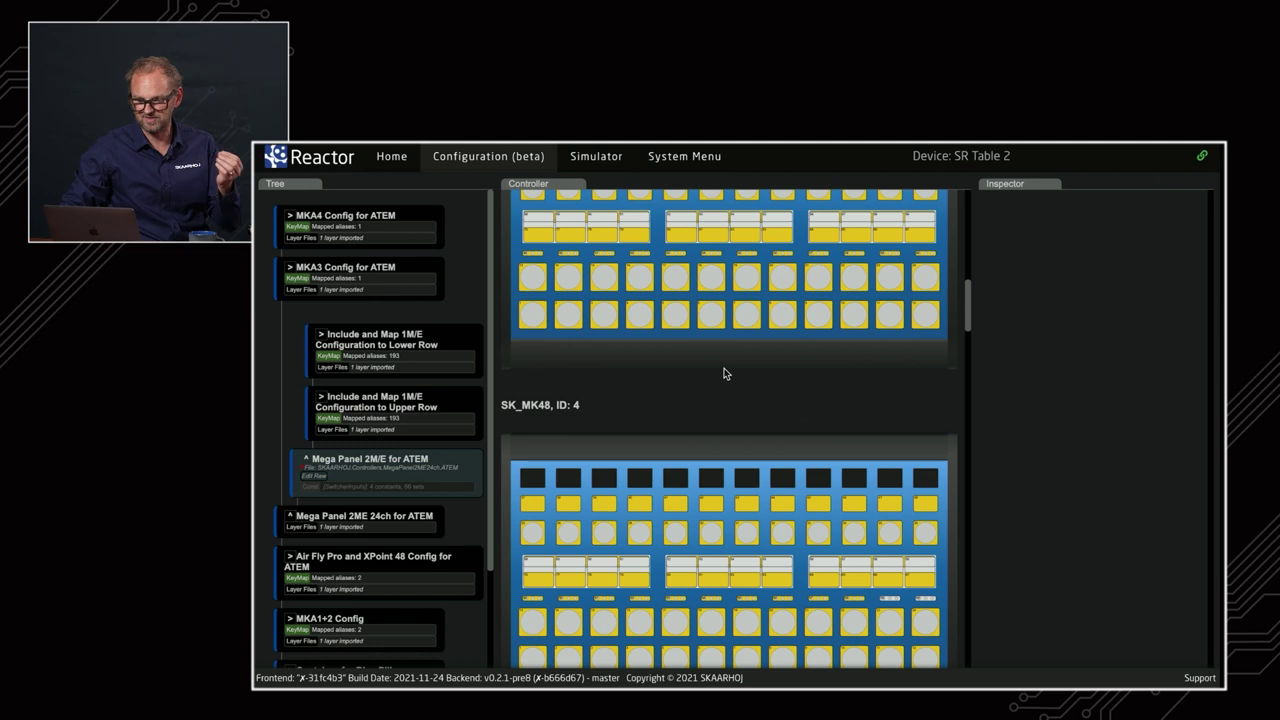
pyautogui.scroll(-5, 724, 372)
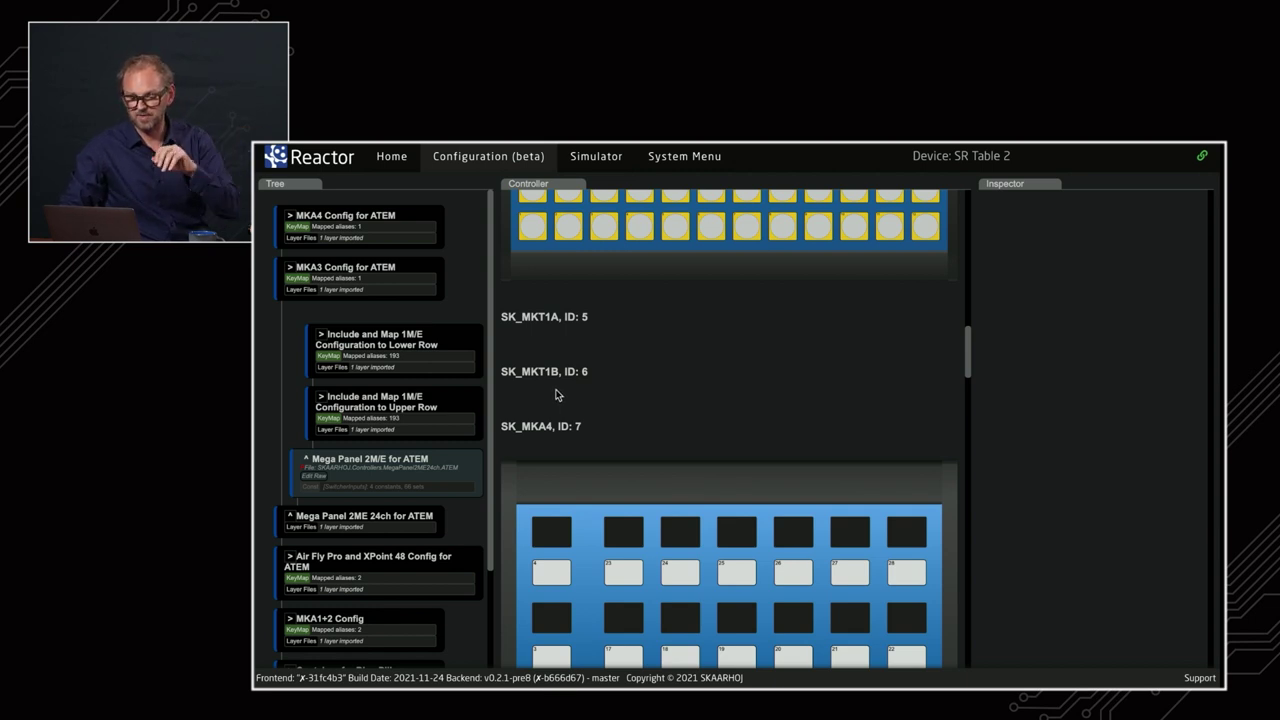
pyautogui.scroll(2, 557, 395)
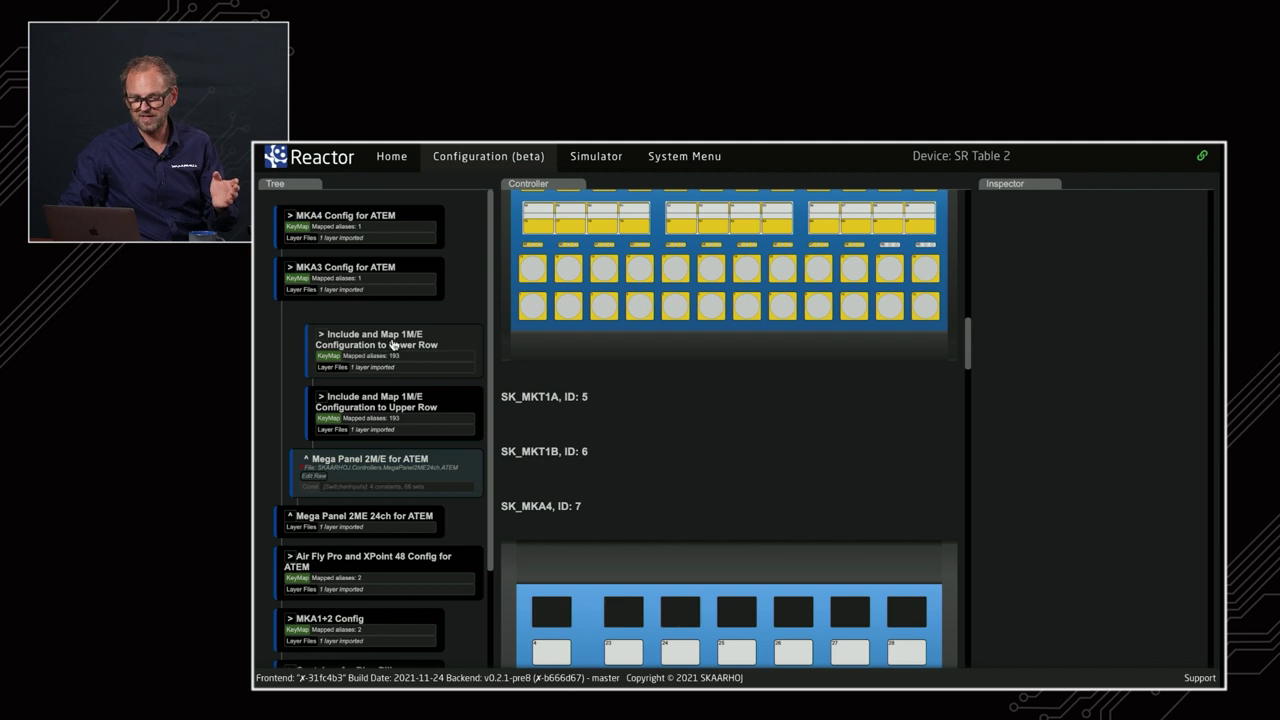
# Highlight all panel HWCs of the Include and Map 1M/E Configuration to Lower Row layer on the controller
pyautogui.rightClick(391, 344)
pyautogui.click(450, 479)
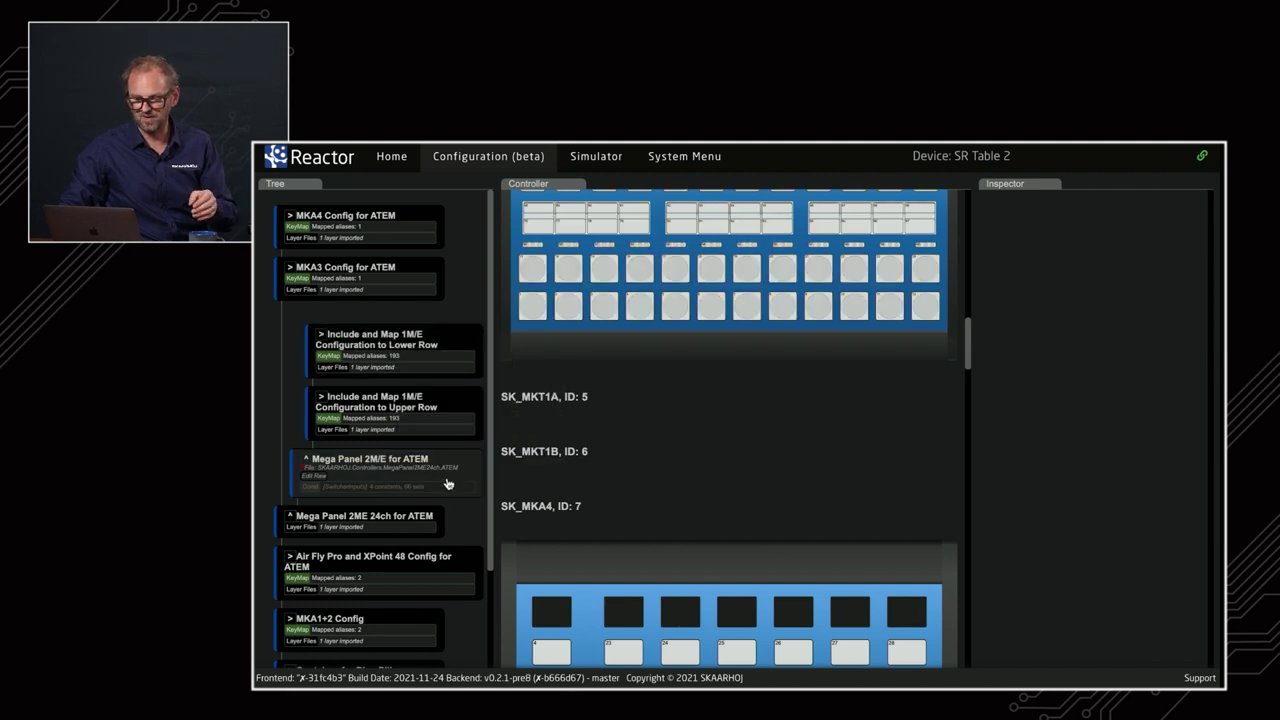
pyautogui.scroll(1, 656, 387)
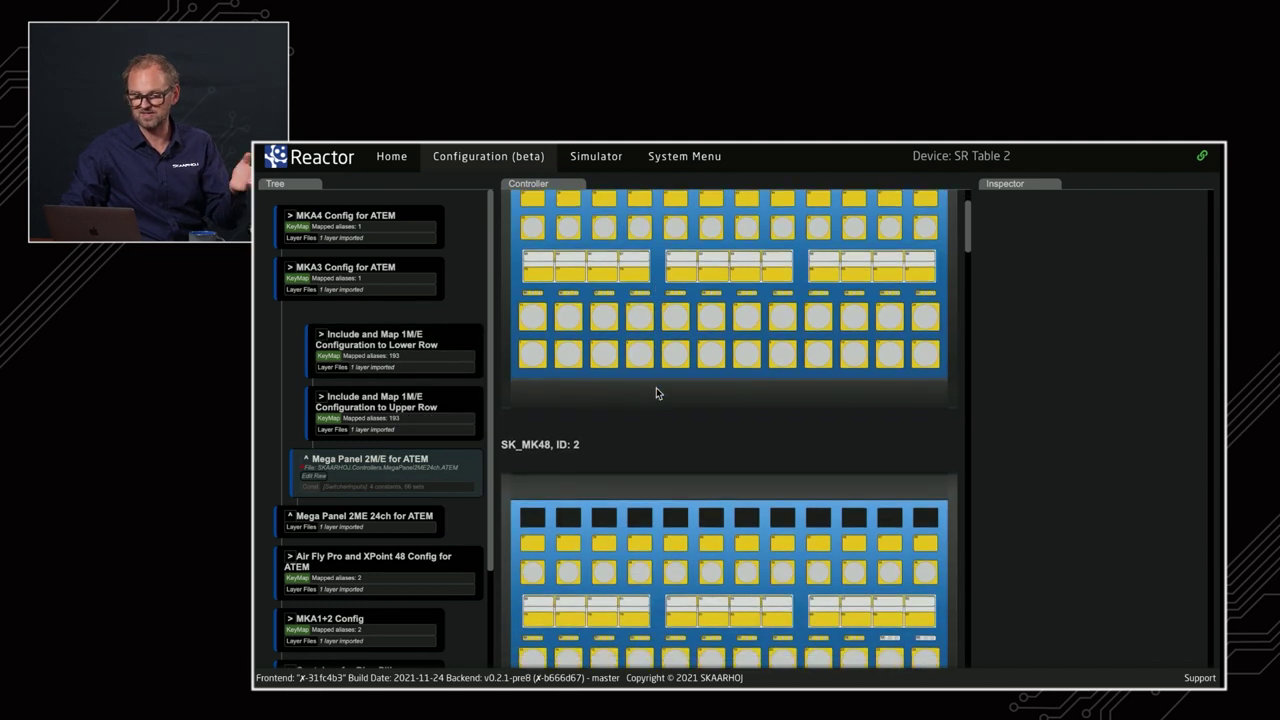
pyautogui.scroll(-1, 656, 393)
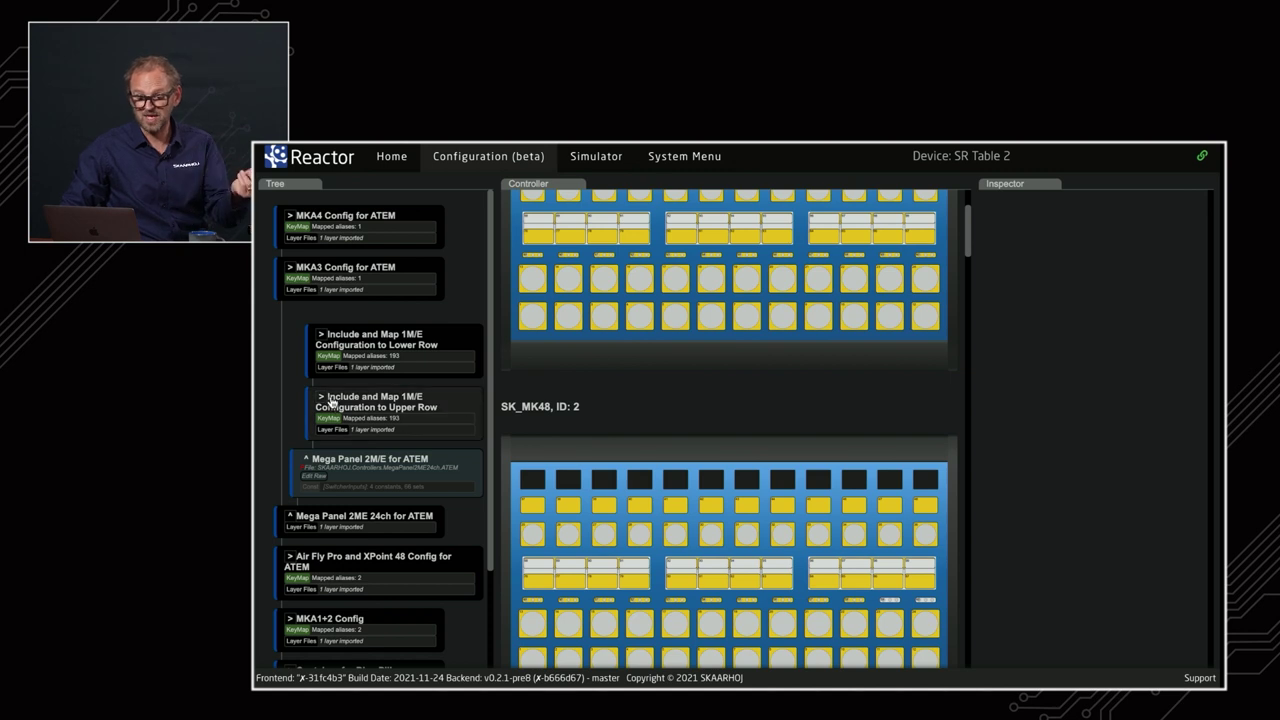
# Expand the Upper Row layer and select its SHIFTA1 behavior to locate the mapped button on the controller
pyautogui.click(321, 397)
pyautogui.scroll(-3, 400, 510)
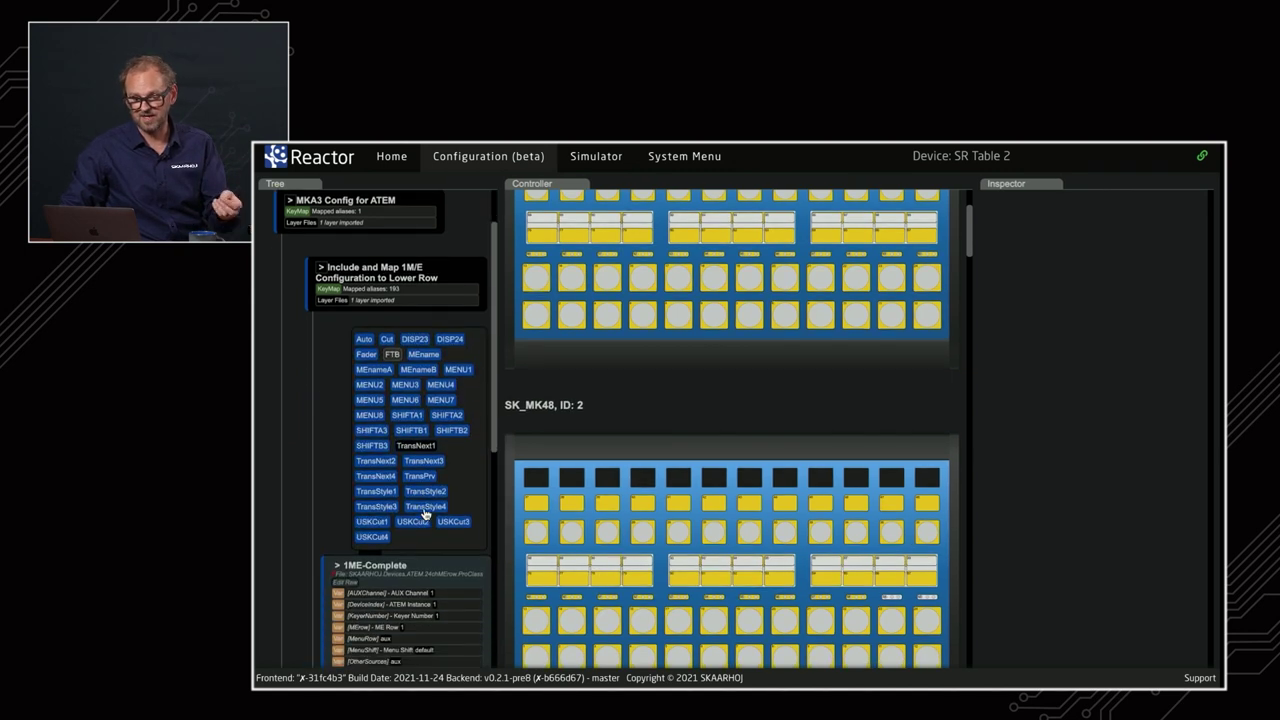
pyautogui.click(408, 418)
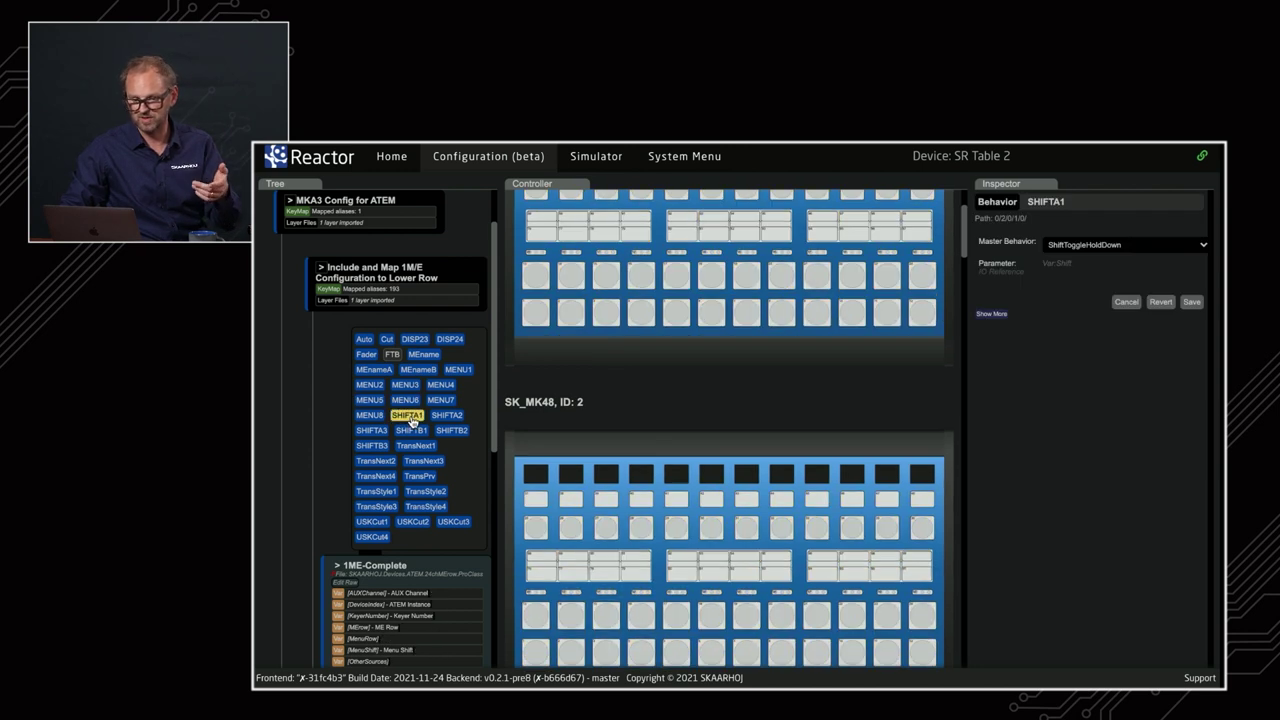
pyautogui.scroll(-3, 615, 430)
pyautogui.scroll(4, 615, 430)
pyautogui.scroll(-2, 615, 430)
pyautogui.scroll(-8, 615, 430)
pyautogui.scroll(1, 615, 430)
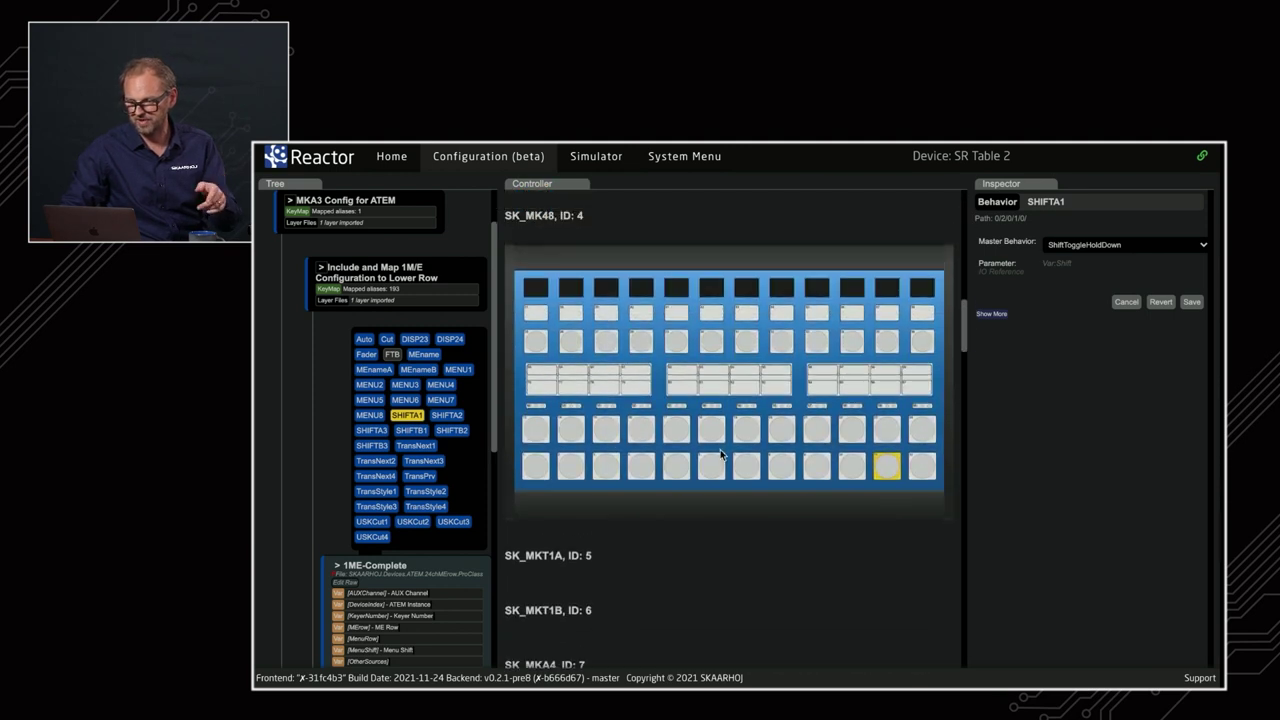
# Inspect the 1ME-Complete layer's properties and the SHIFTA2 behavior with its mapped button on the controller
pyautogui.click(406, 575)
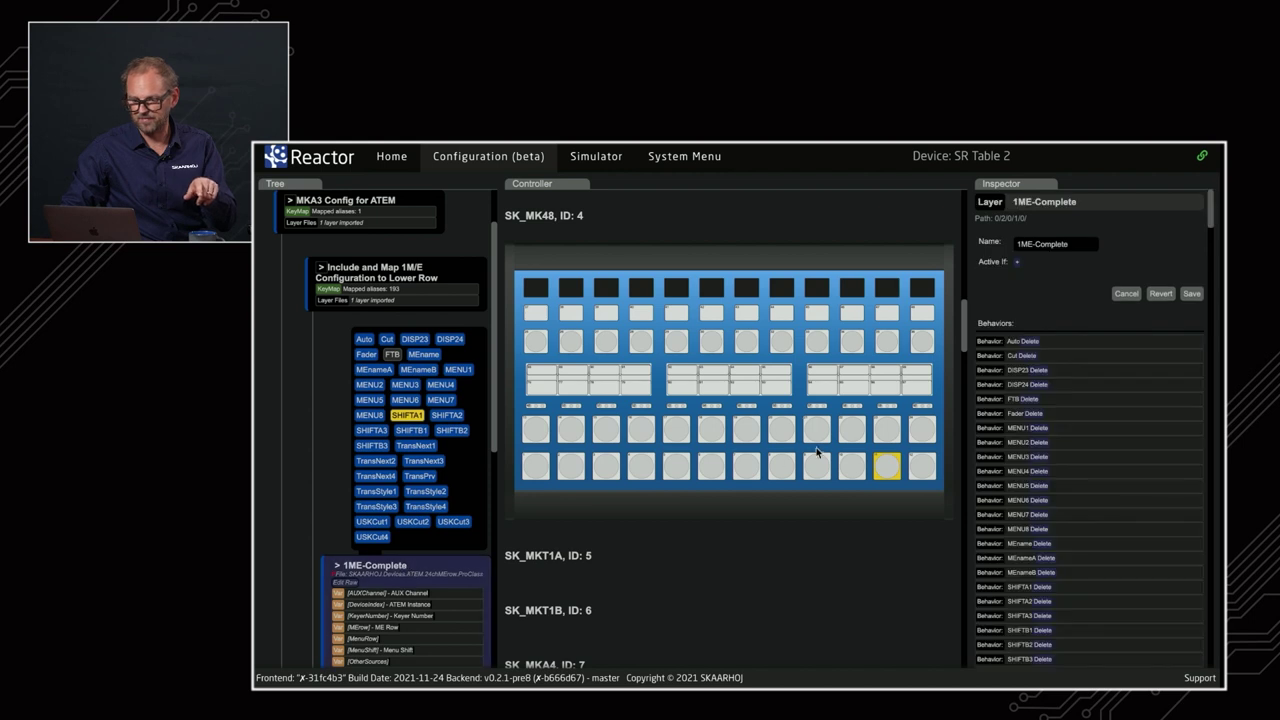
pyautogui.rightClick(883, 441)
pyautogui.click(862, 427)
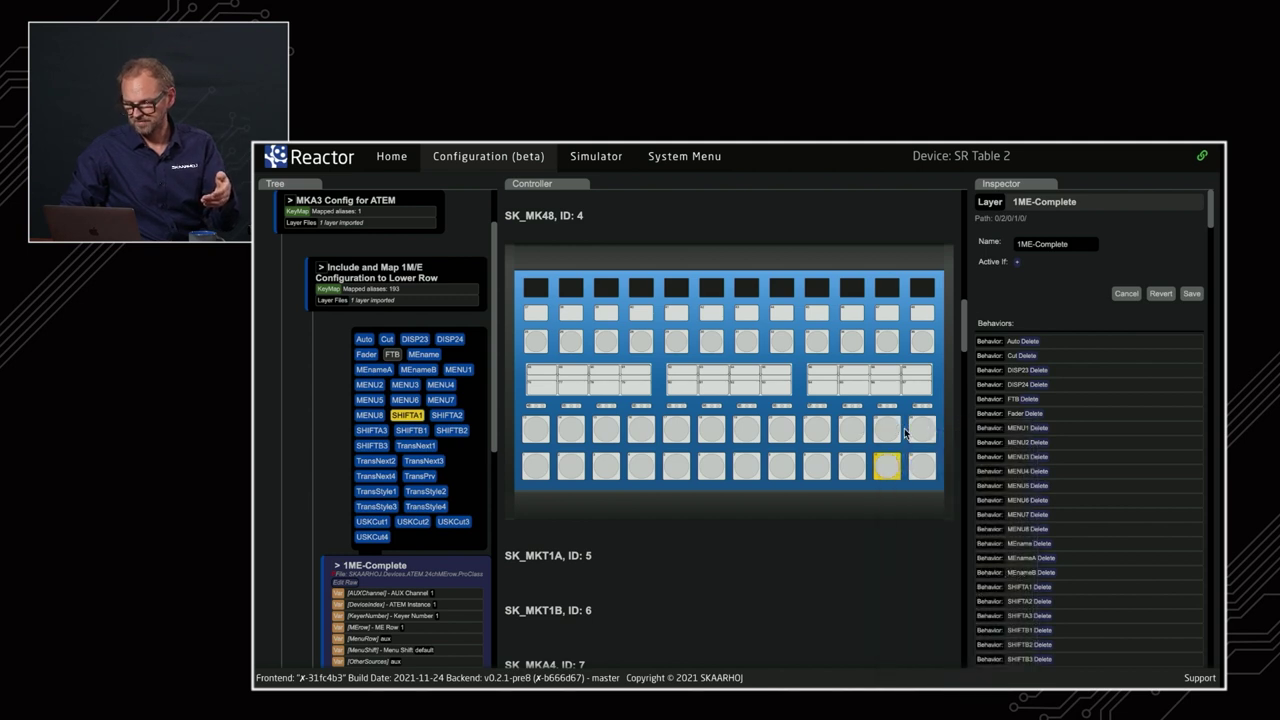
pyautogui.click(447, 414)
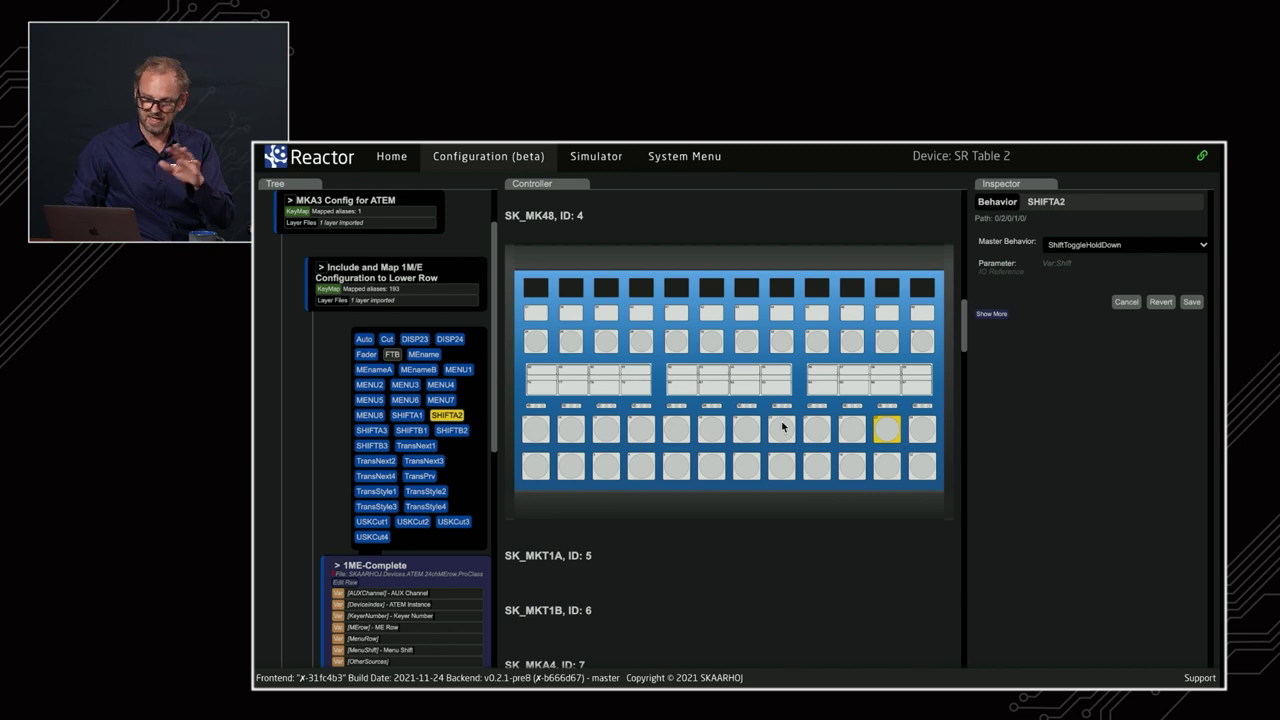
pyautogui.click(383, 571)
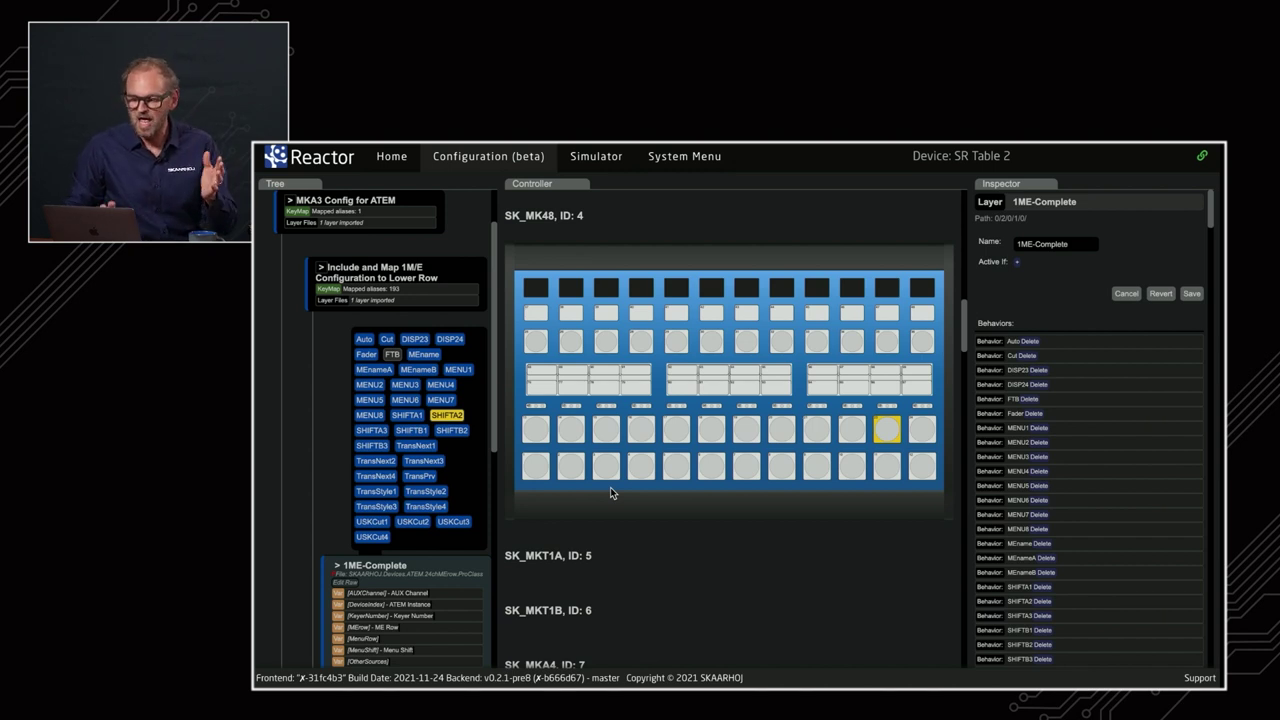
# Open the IO reference of the Cut behavior, browse the bmd-atem parameter names, and close it without making changes
pyautogui.click(386, 340)
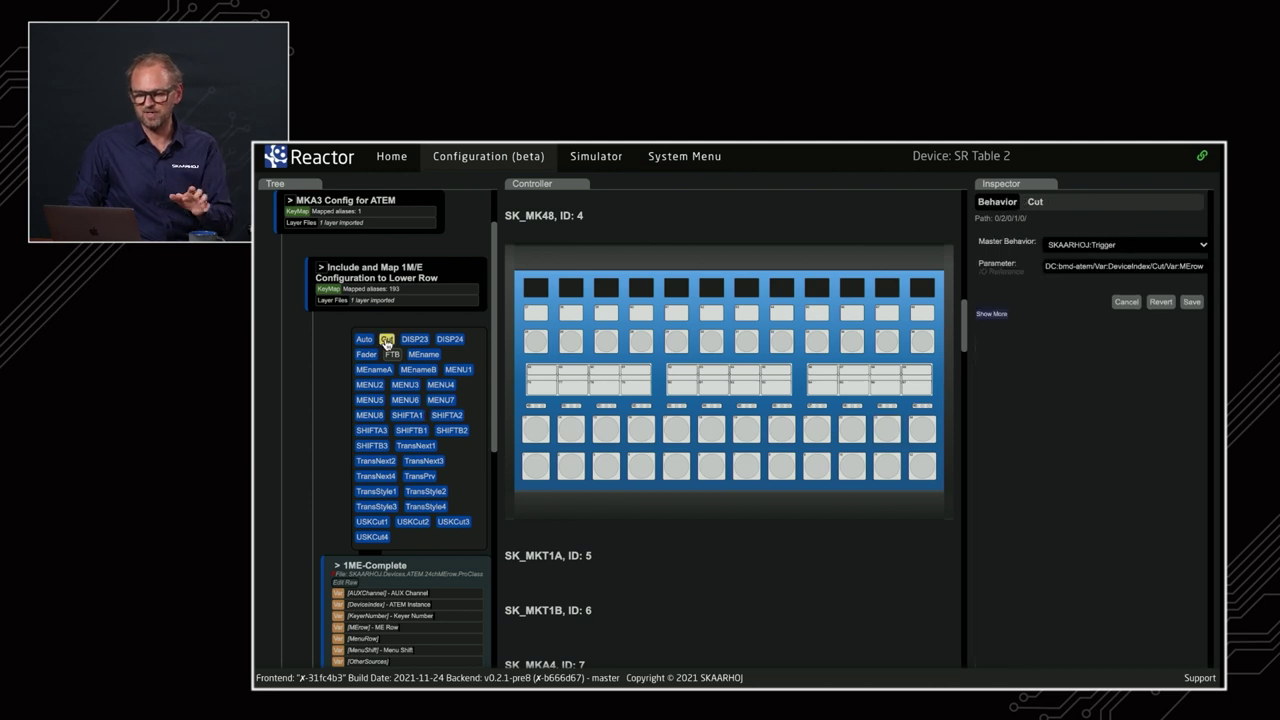
pyautogui.click(1120, 267)
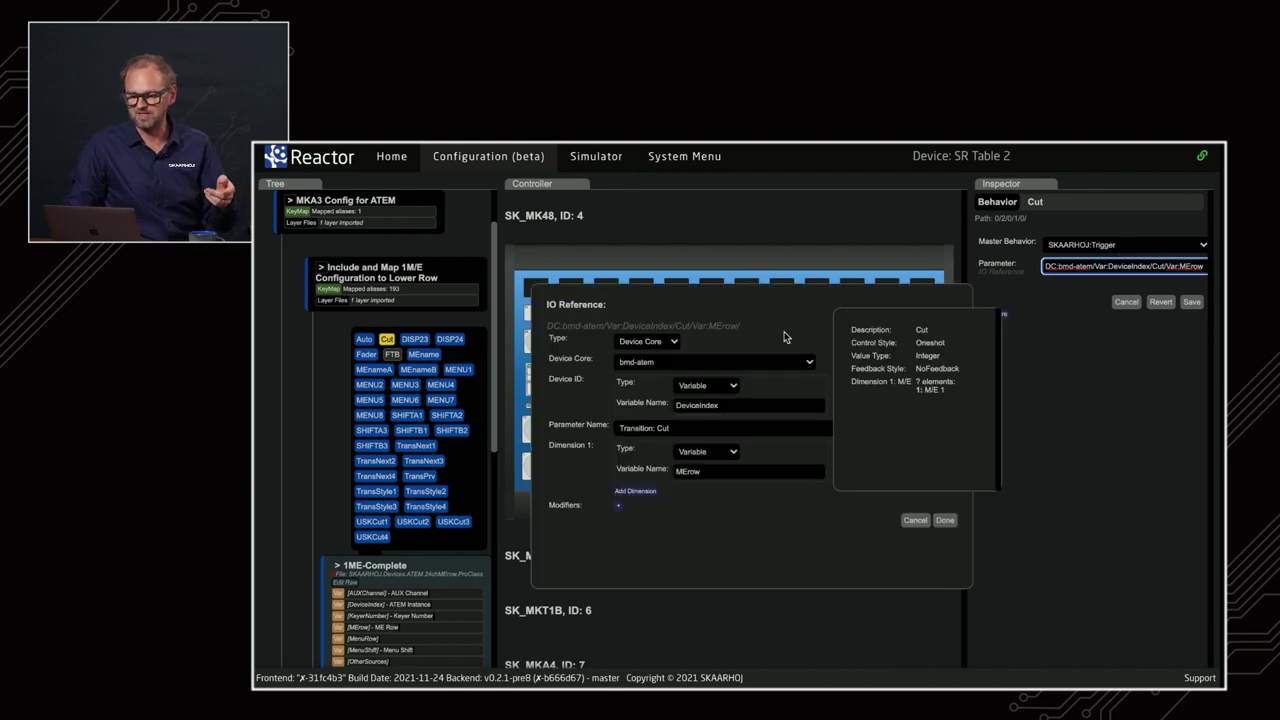
pyautogui.click(686, 434)
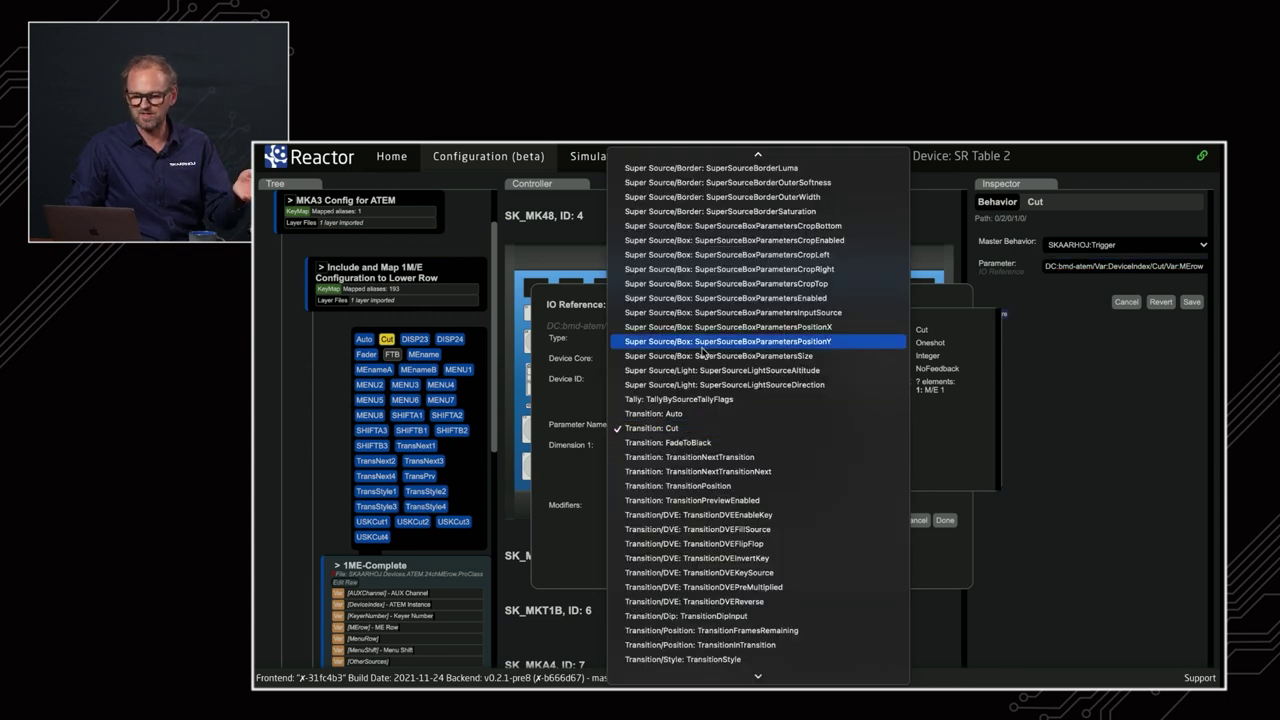
pyautogui.scroll(15, 705, 352)
pyautogui.scroll(5, 705, 352)
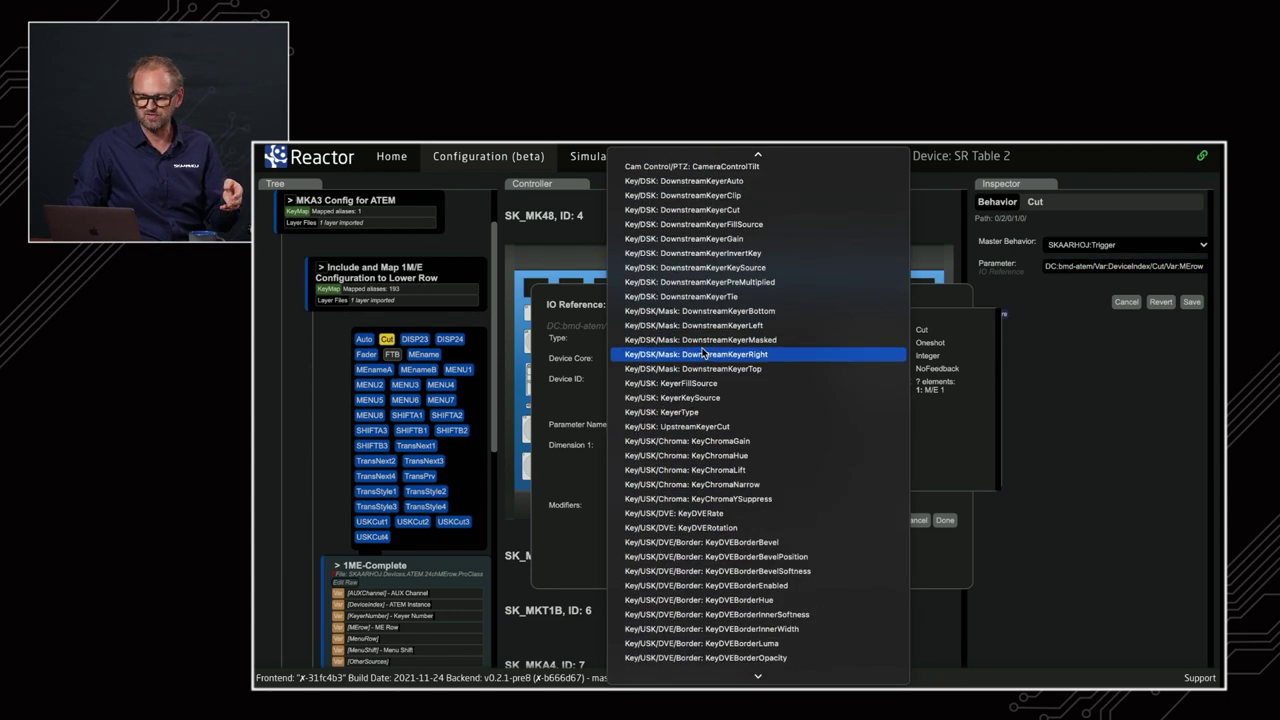
pyautogui.scroll(-10, 703, 352)
pyautogui.scroll(-10, 703, 352)
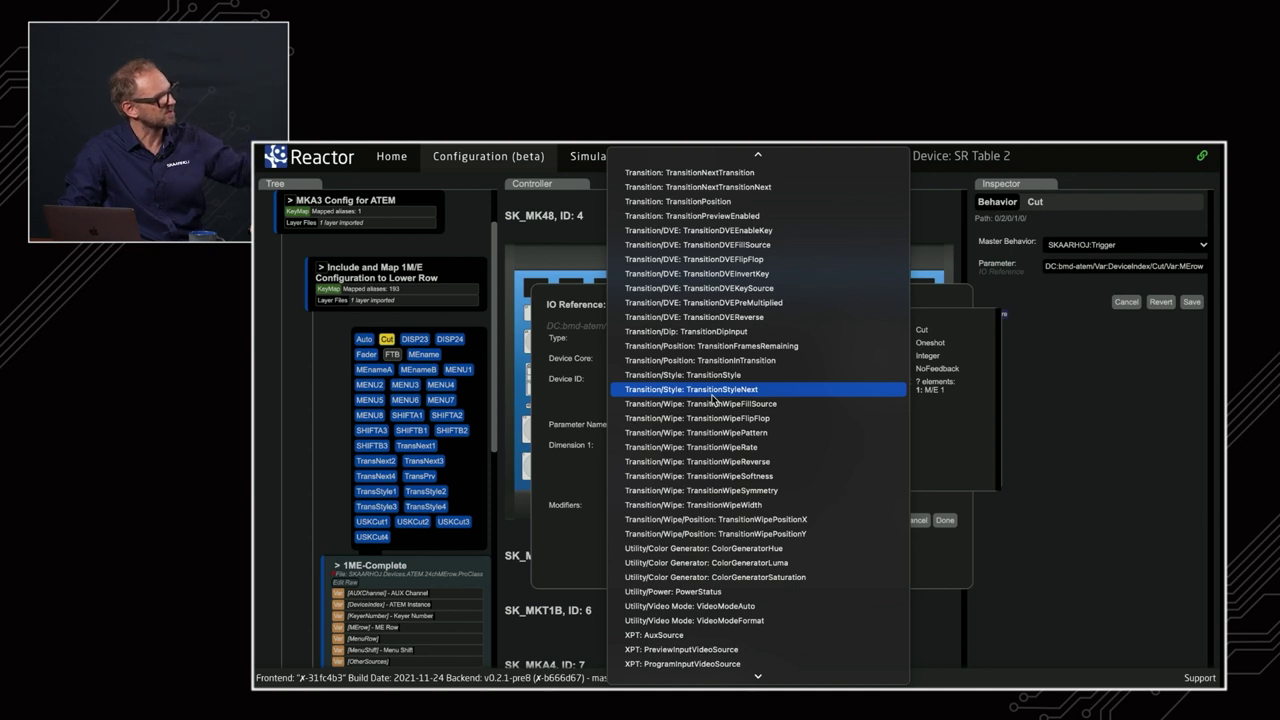
pyautogui.click(600, 322)
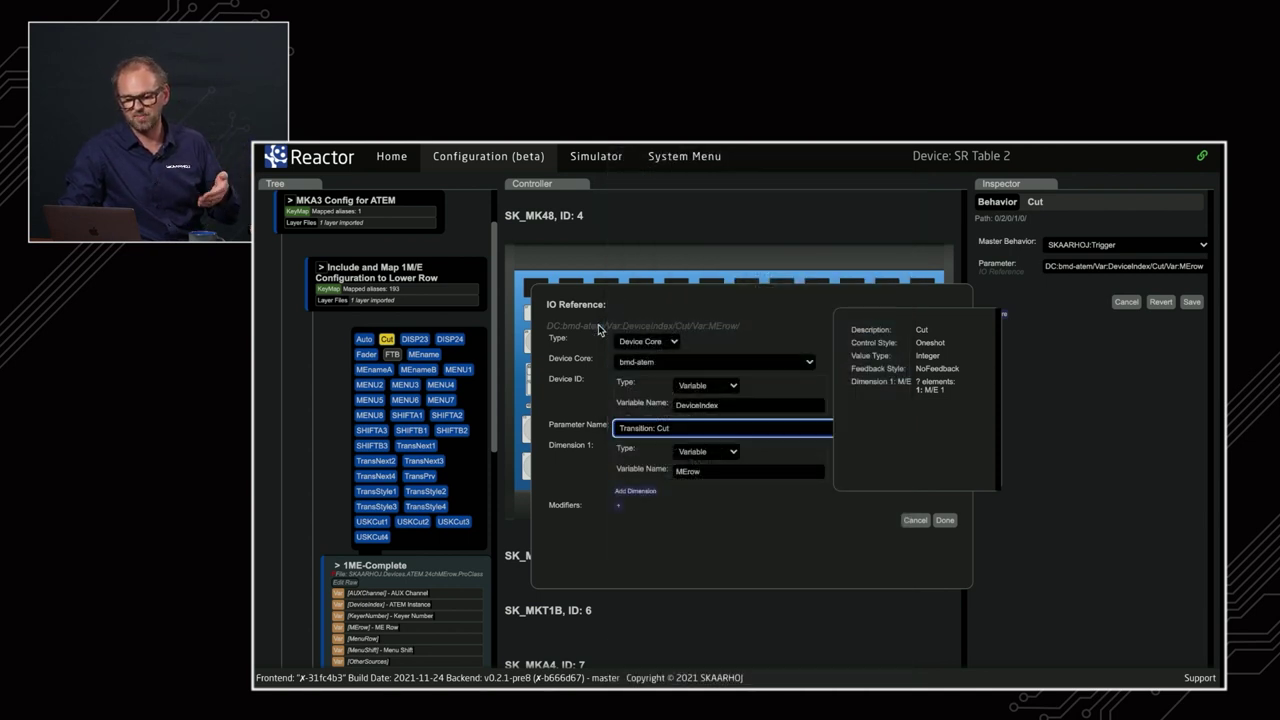
pyautogui.click(915, 522)
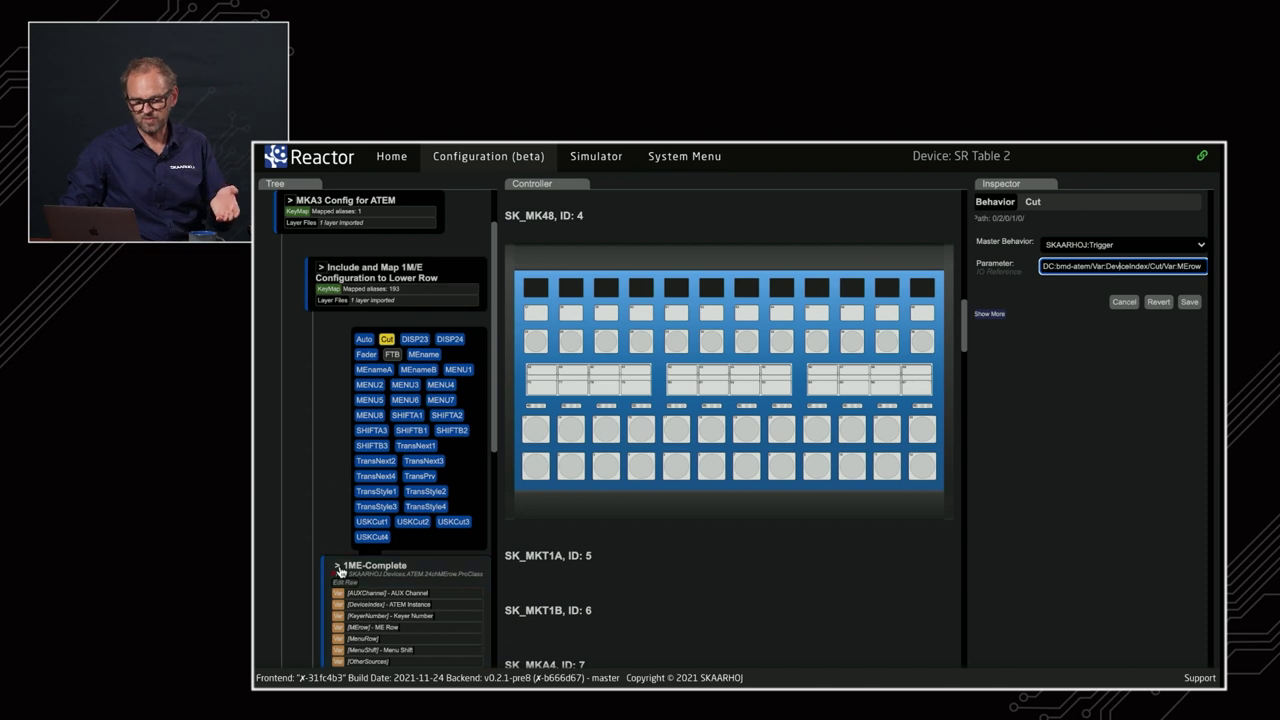
# Expand the 1ME-Complete layer and its Menu Row sublayer, and show the Menu Row layer's properties
pyautogui.click(390, 567)
pyautogui.scroll(-3, 393, 567)
pyautogui.scroll(2, 391, 567)
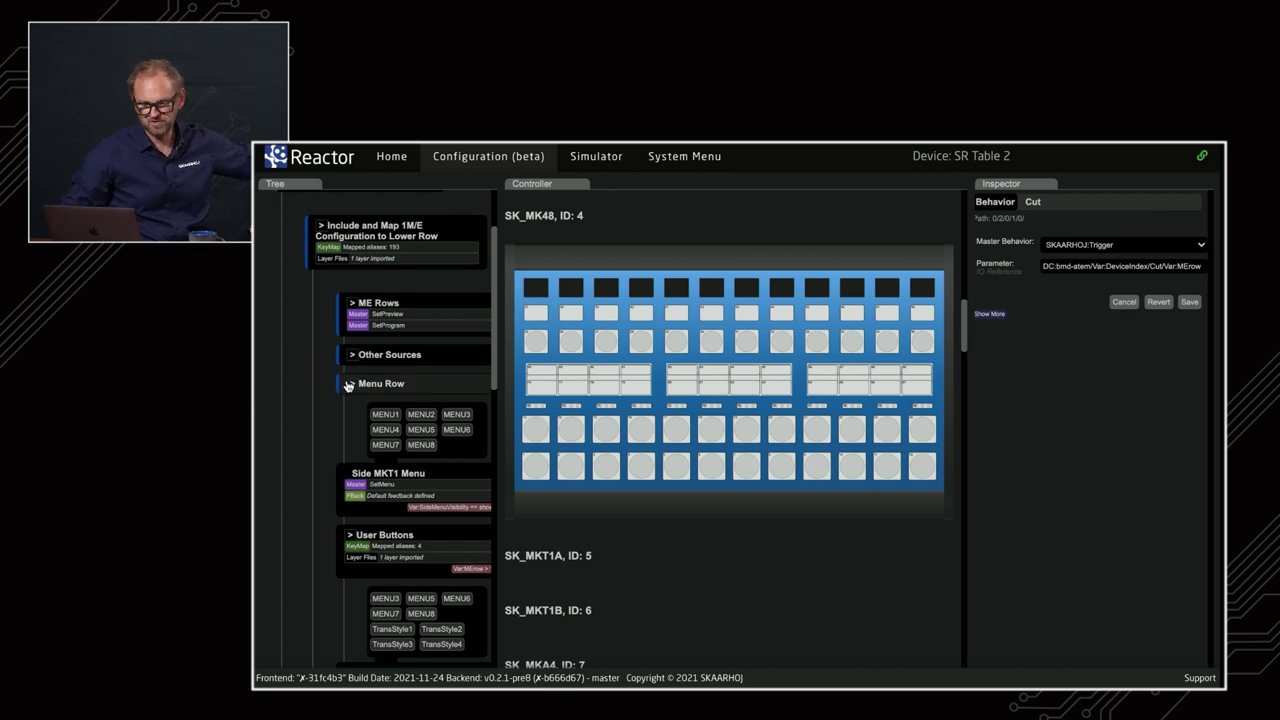
pyautogui.click(345, 388)
pyautogui.click(348, 384)
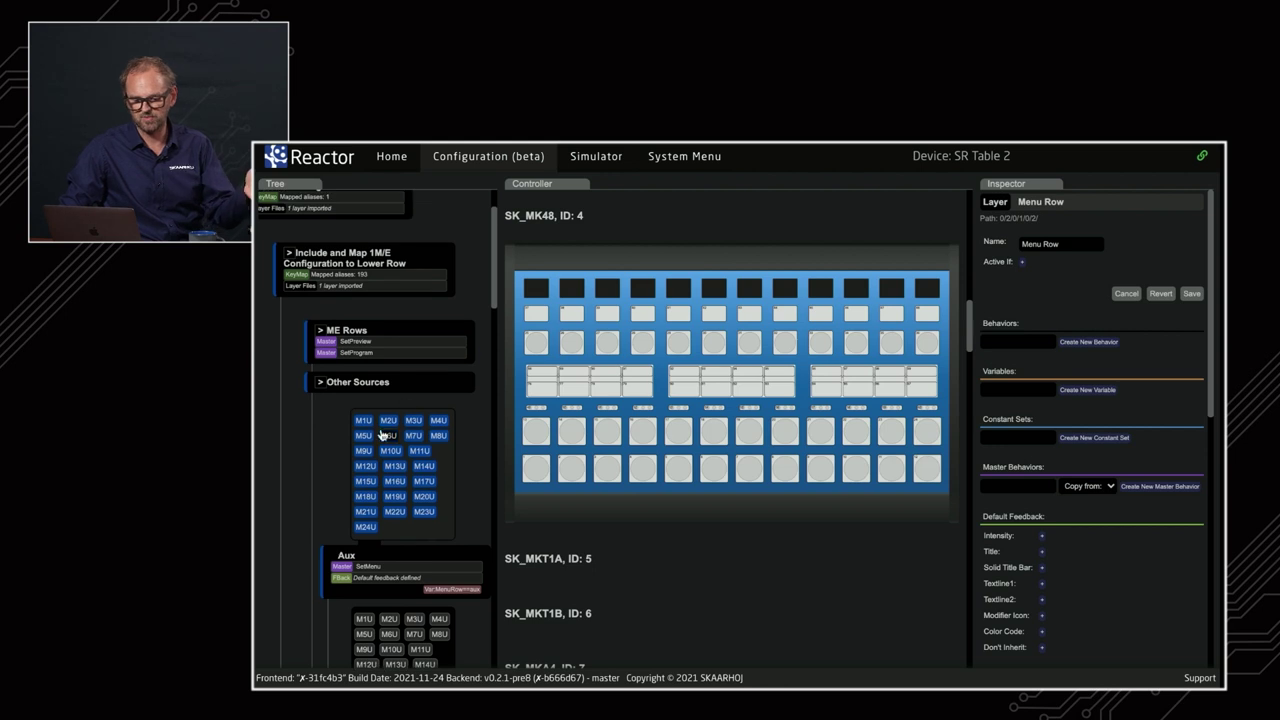
# Expand the Other Sources layer and the 3-level Source Delegation layer to bring its Shift layers into view
pyautogui.click(322, 386)
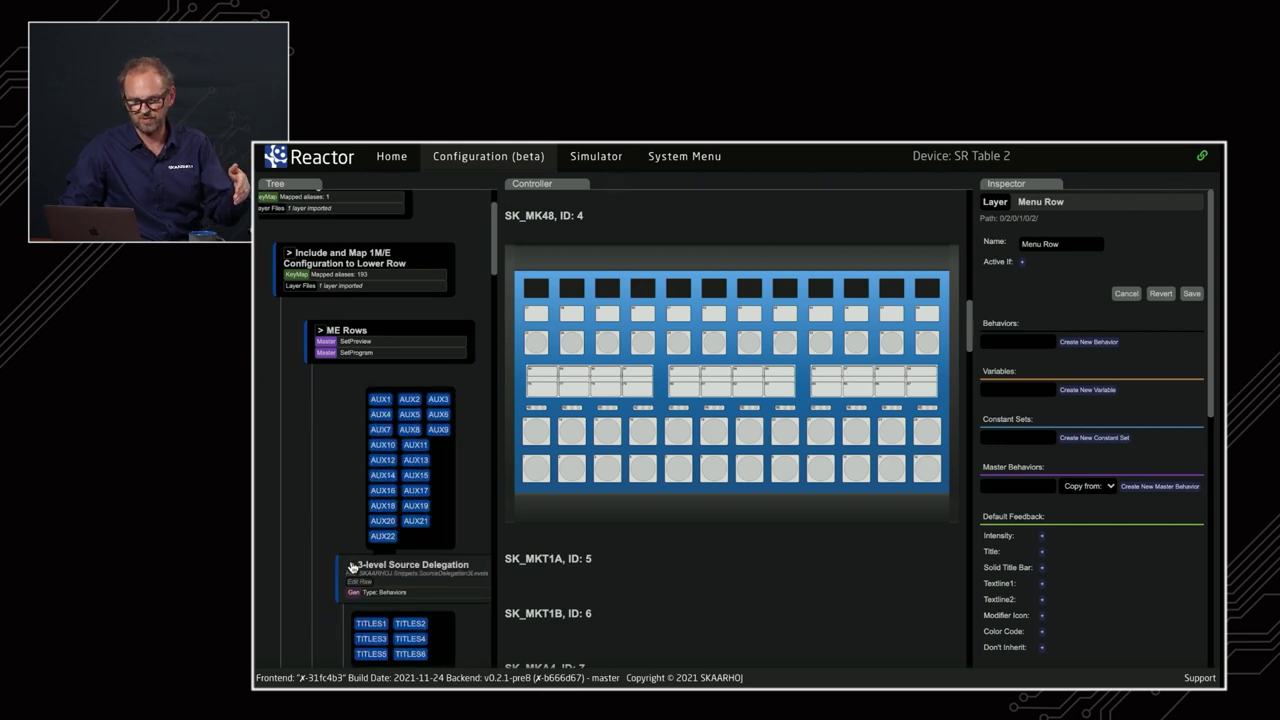
pyautogui.click(352, 568)
pyautogui.scroll(-5, 405, 575)
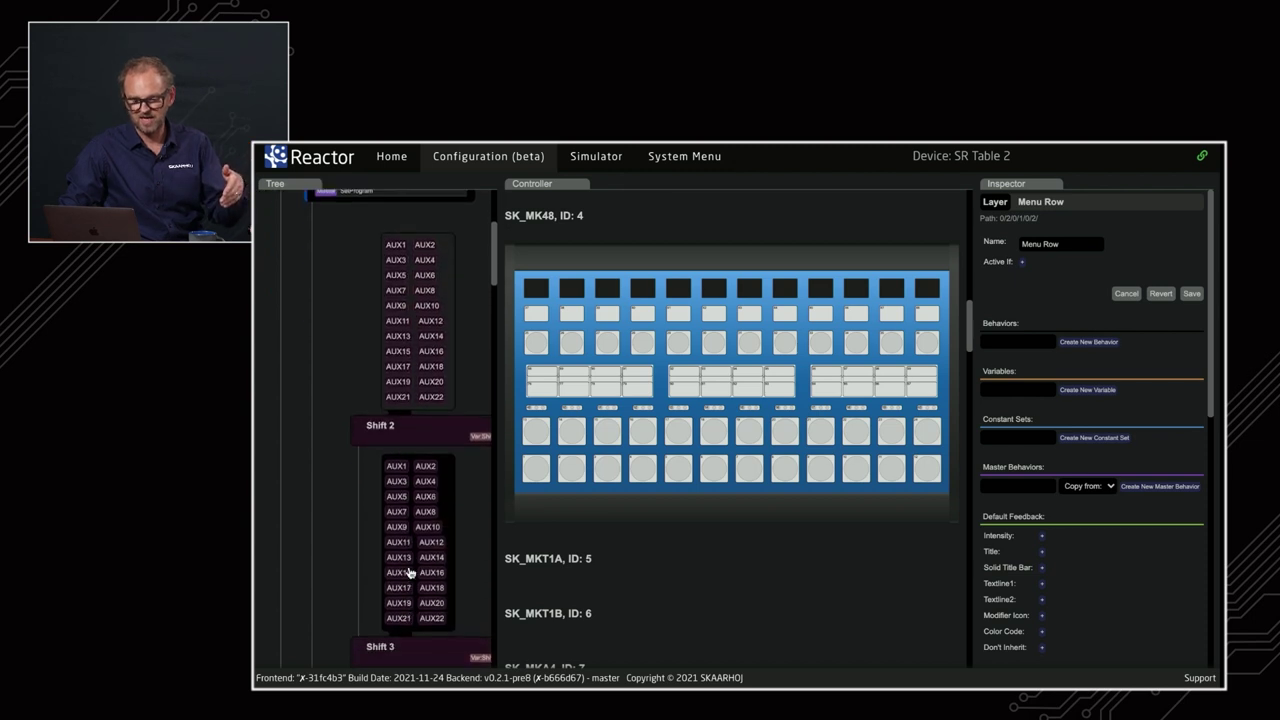
pyautogui.scroll(-4, 409, 572)
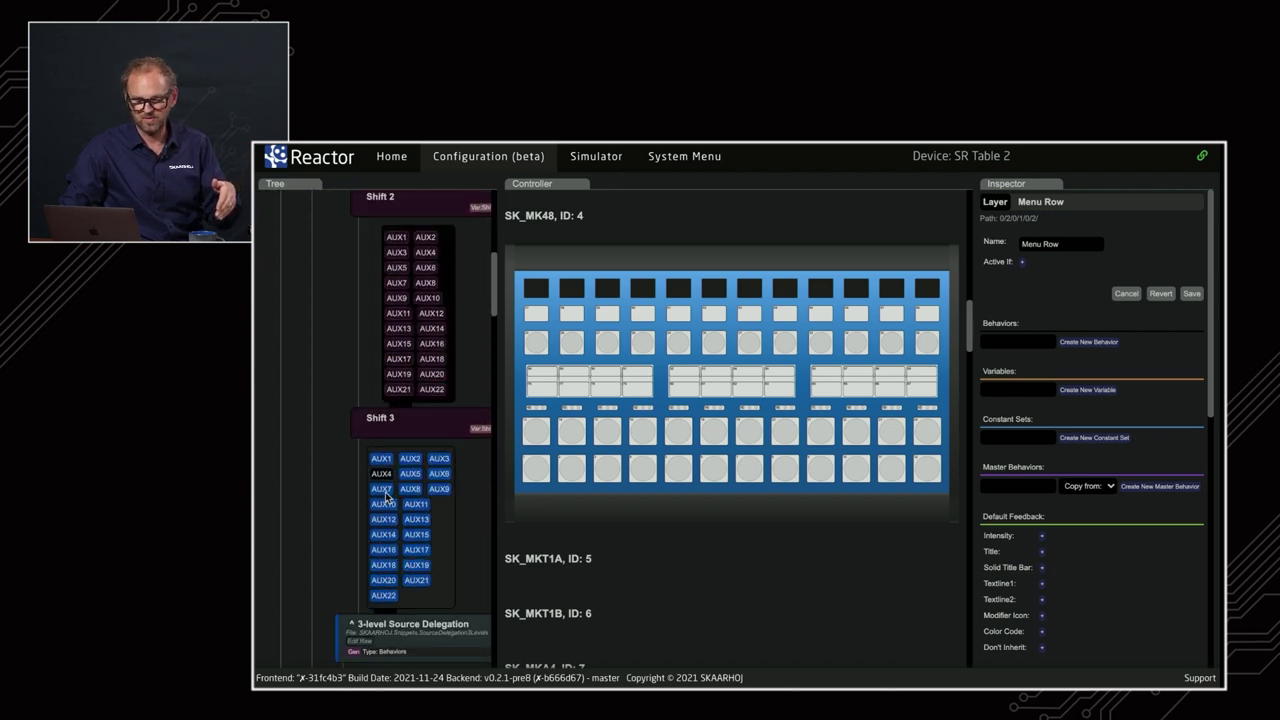
# Show the 3-level Source Delegation layer's properties and select all Panel-HWCs from its branch to locate its buttons on the controller
pyautogui.click(396, 640)
pyautogui.rightClick(393, 632)
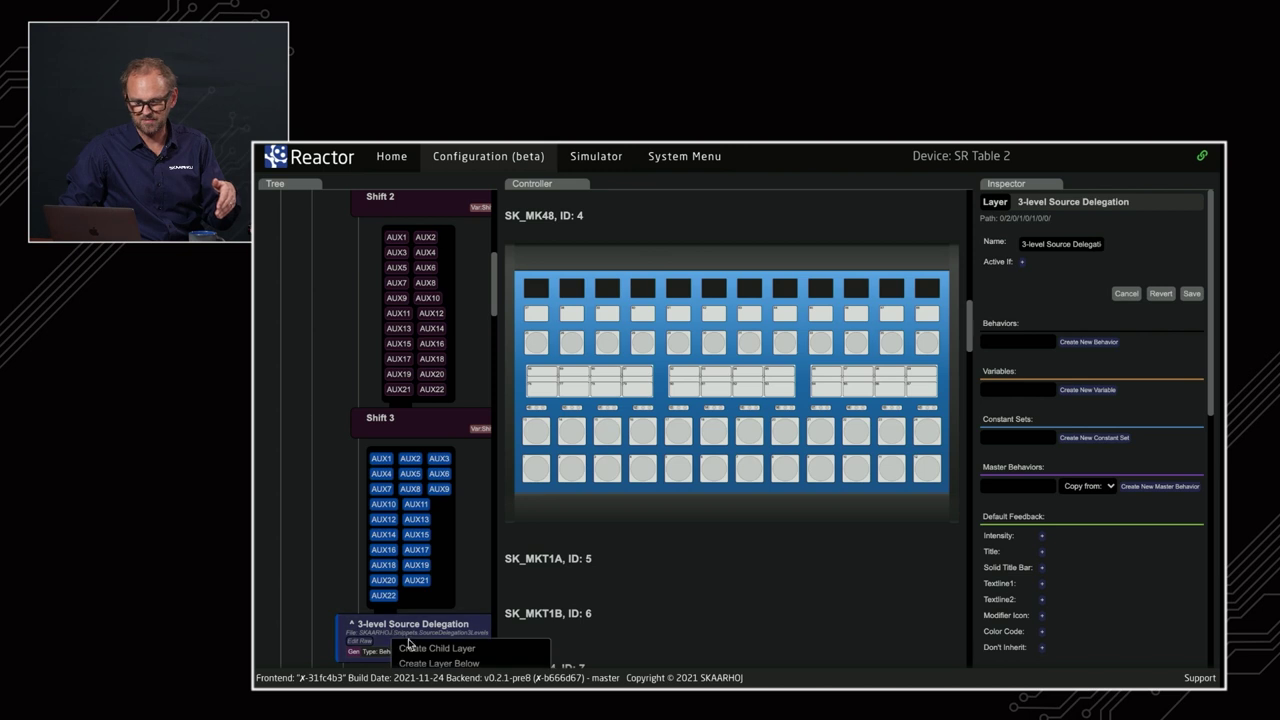
pyautogui.click(352, 598)
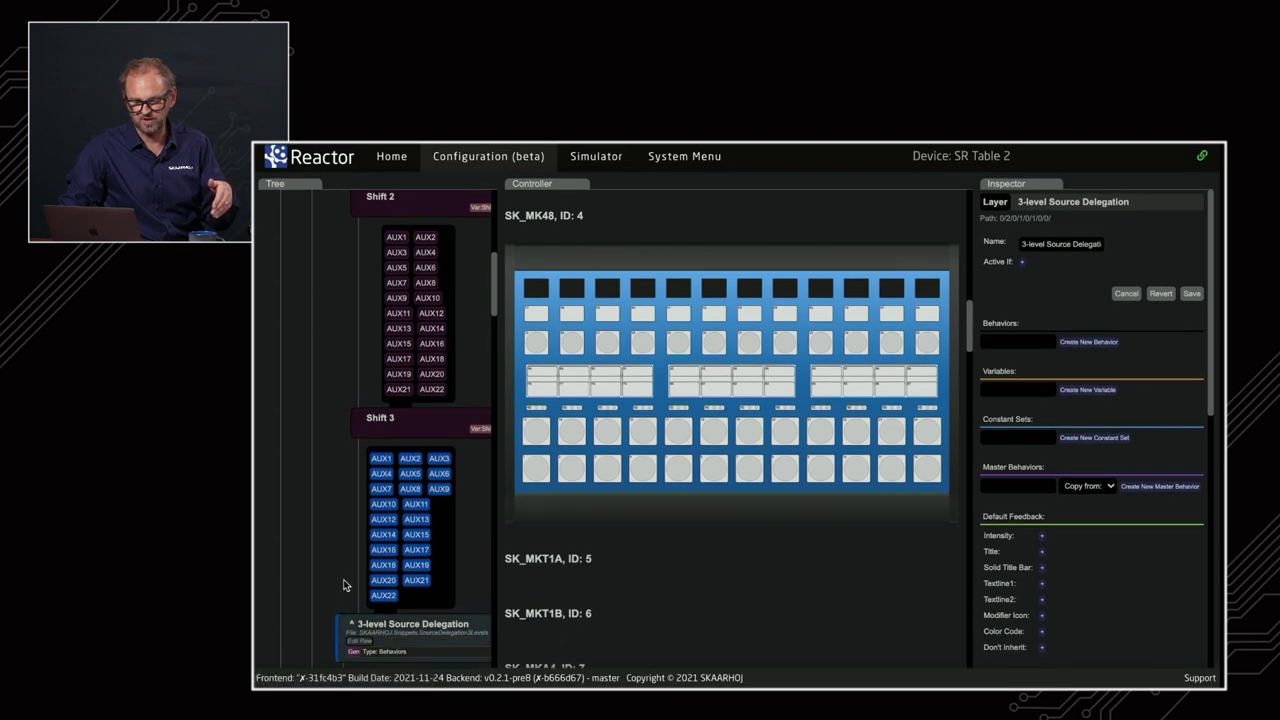
pyautogui.scroll(-3, 343, 582)
pyautogui.rightClick(380, 519)
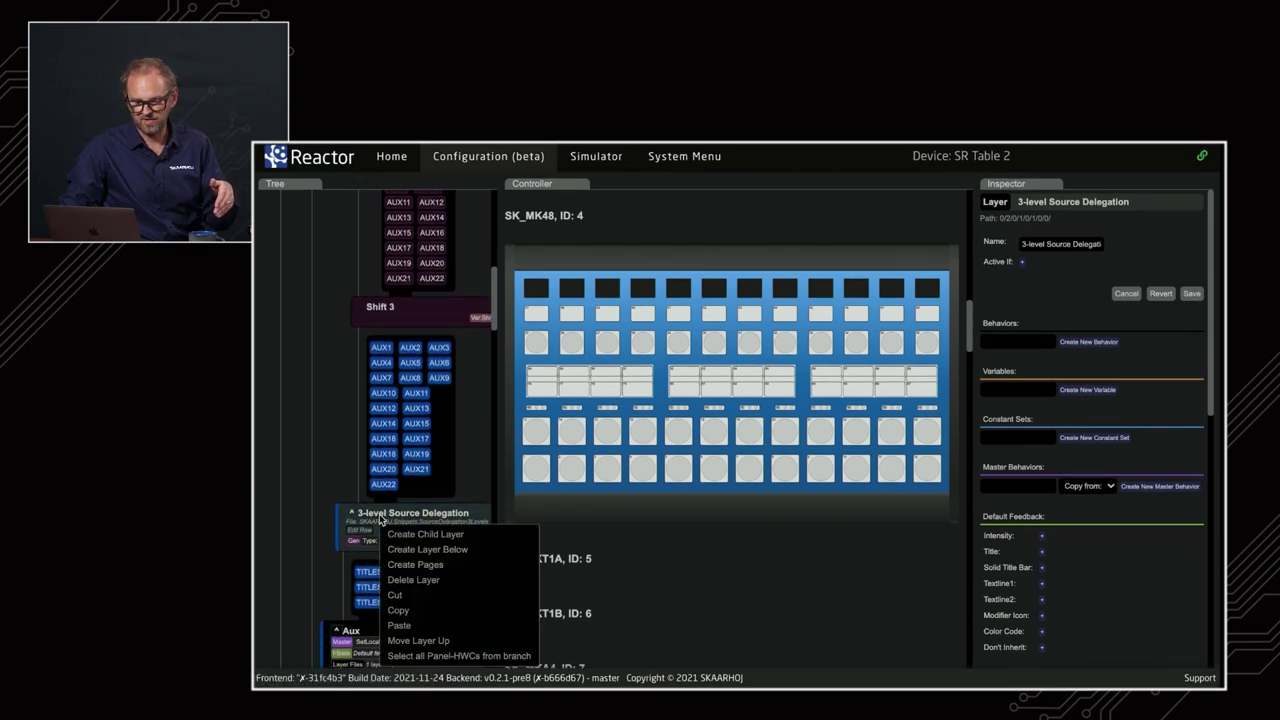
pyautogui.click(440, 655)
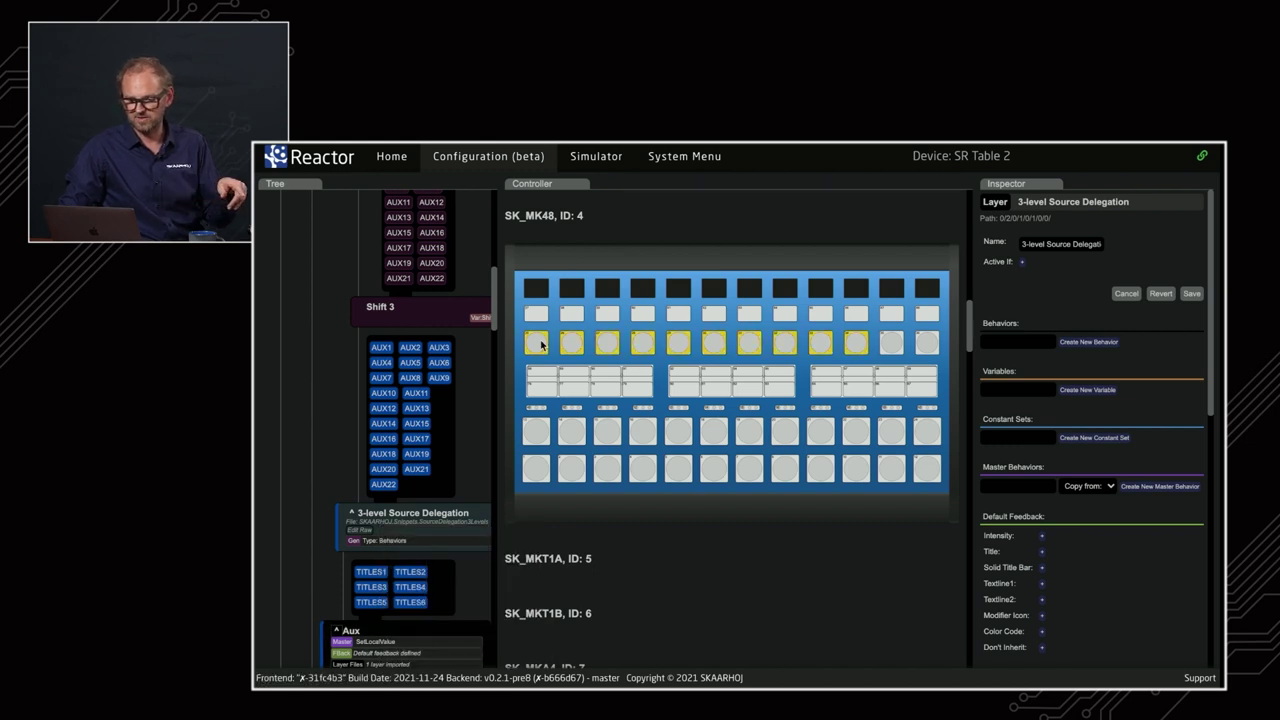
pyautogui.scroll(-2, 540, 344)
pyautogui.scroll(5, 540, 339)
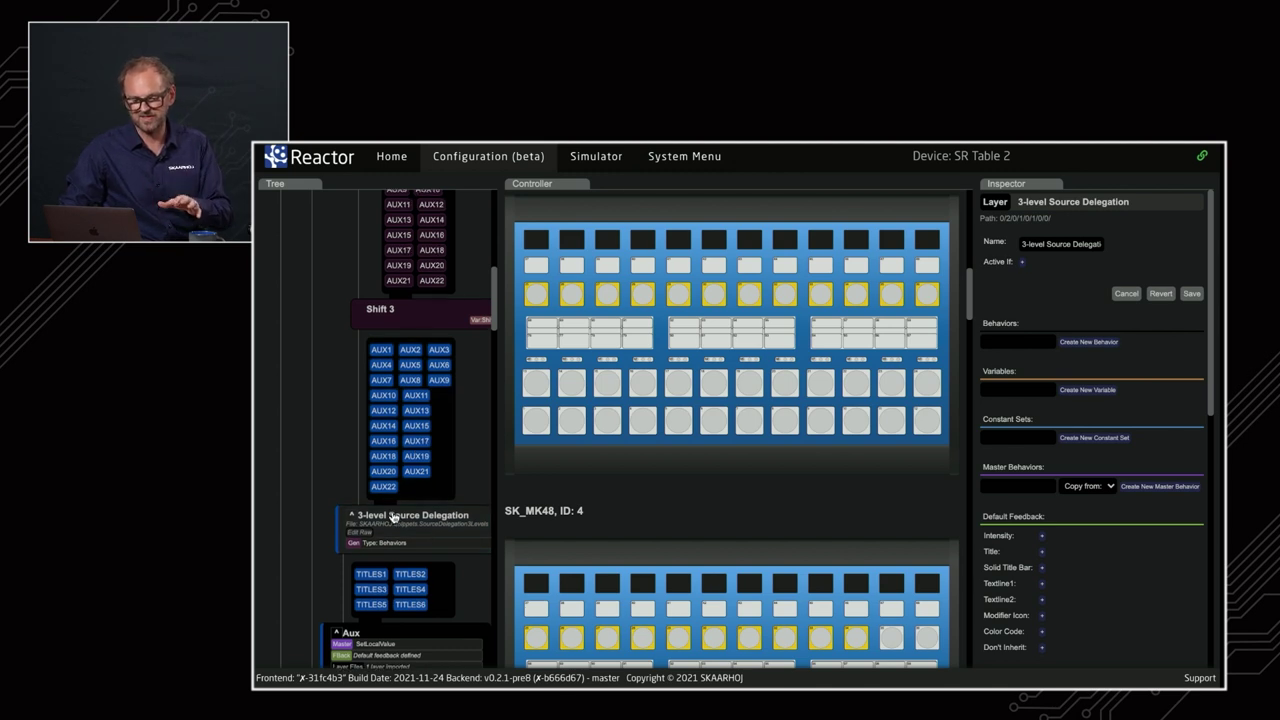
# Examine the Shift layers of 3-level Source Delegation, their AUX behaviors and the Shift variable conditions that activate them
pyautogui.scroll(1, 393, 516)
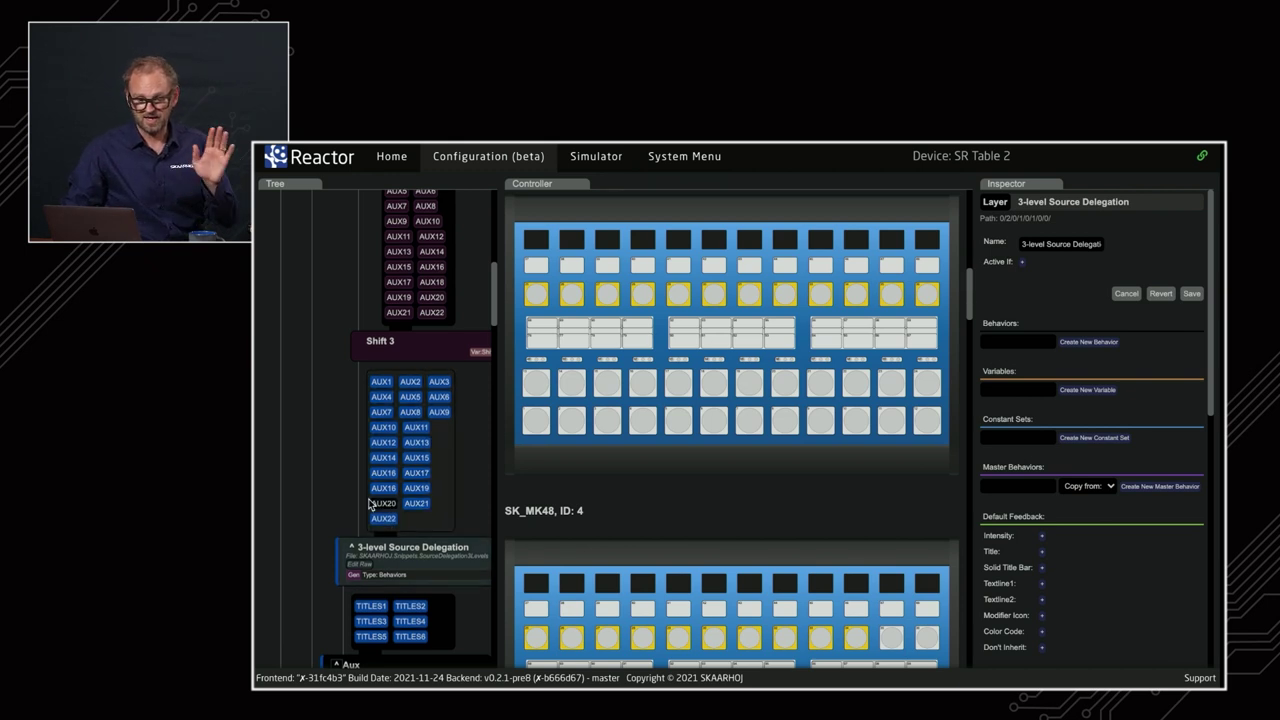
pyautogui.scroll(3, 393, 516)
pyautogui.scroll(3, 370, 503)
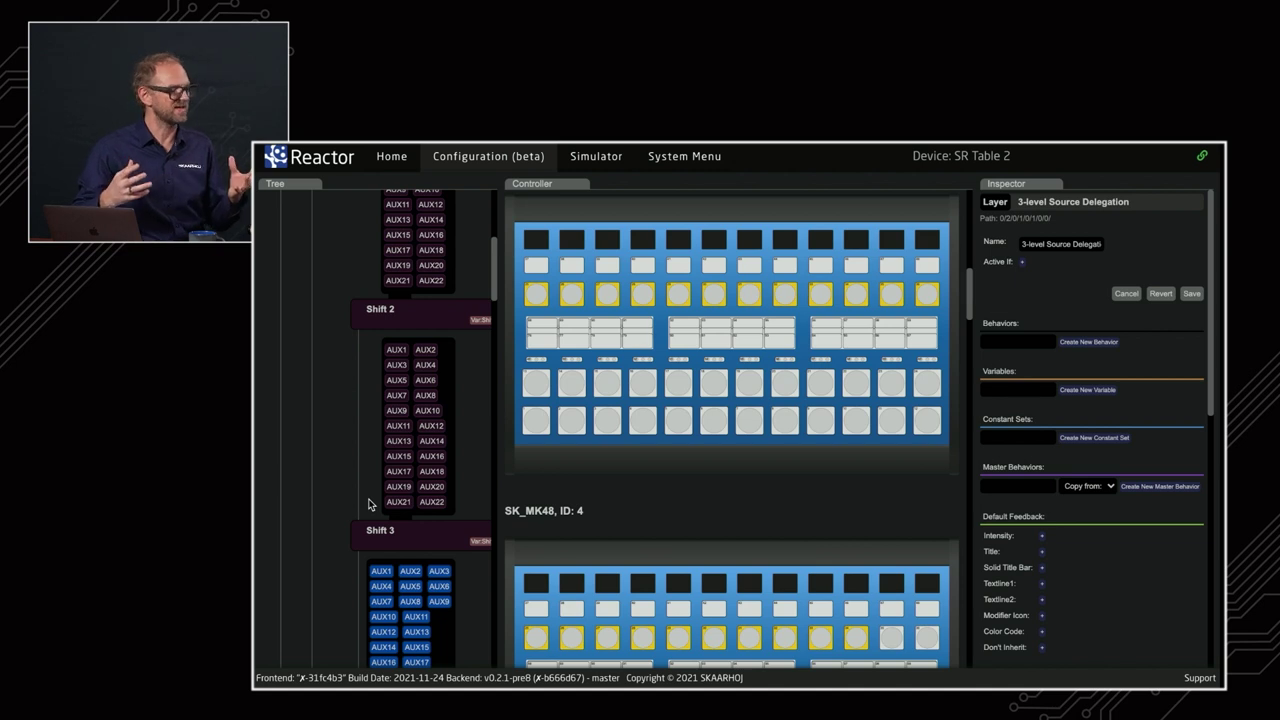
pyautogui.scroll(-5, 369, 503)
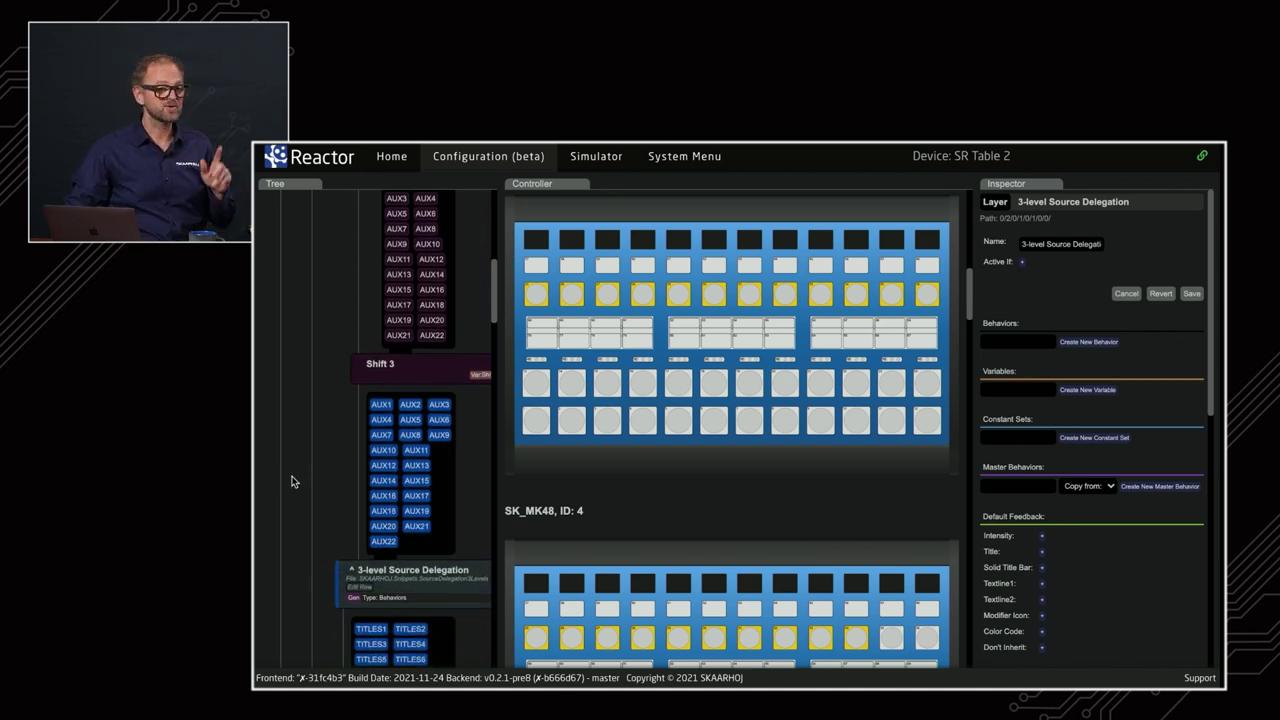
pyautogui.scroll(1, 289, 516)
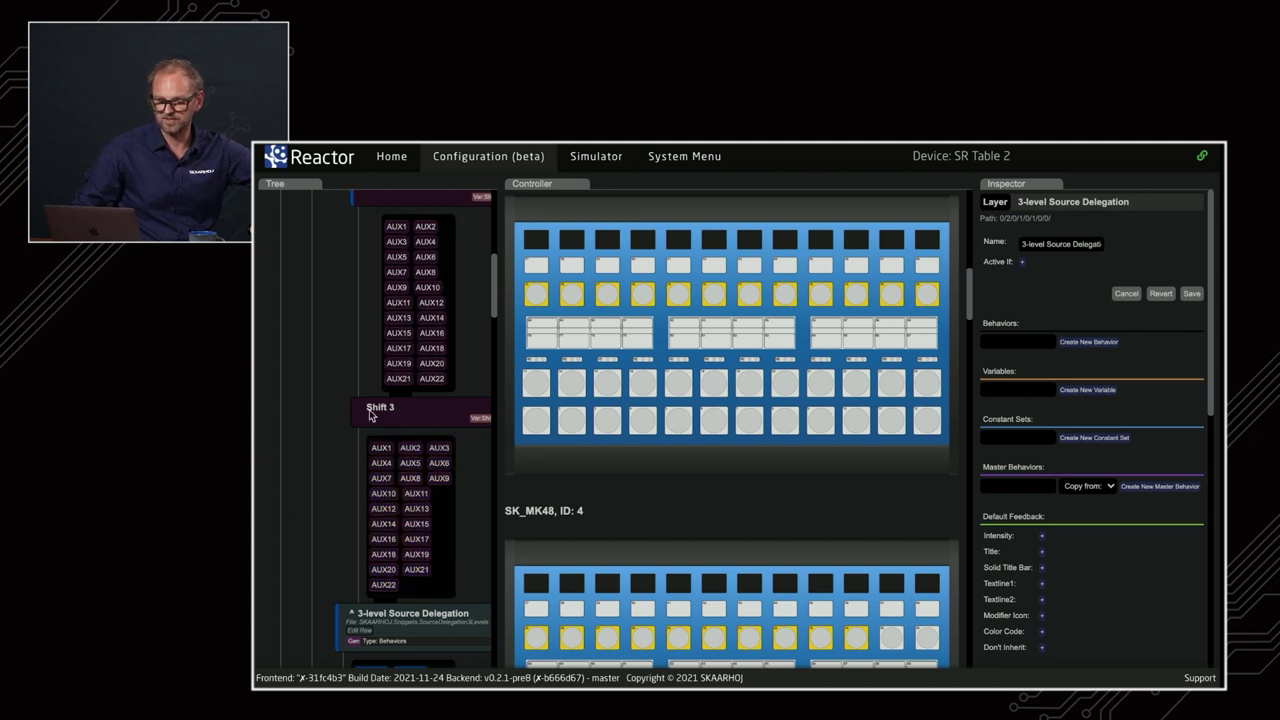
pyautogui.scroll(3, 363, 440)
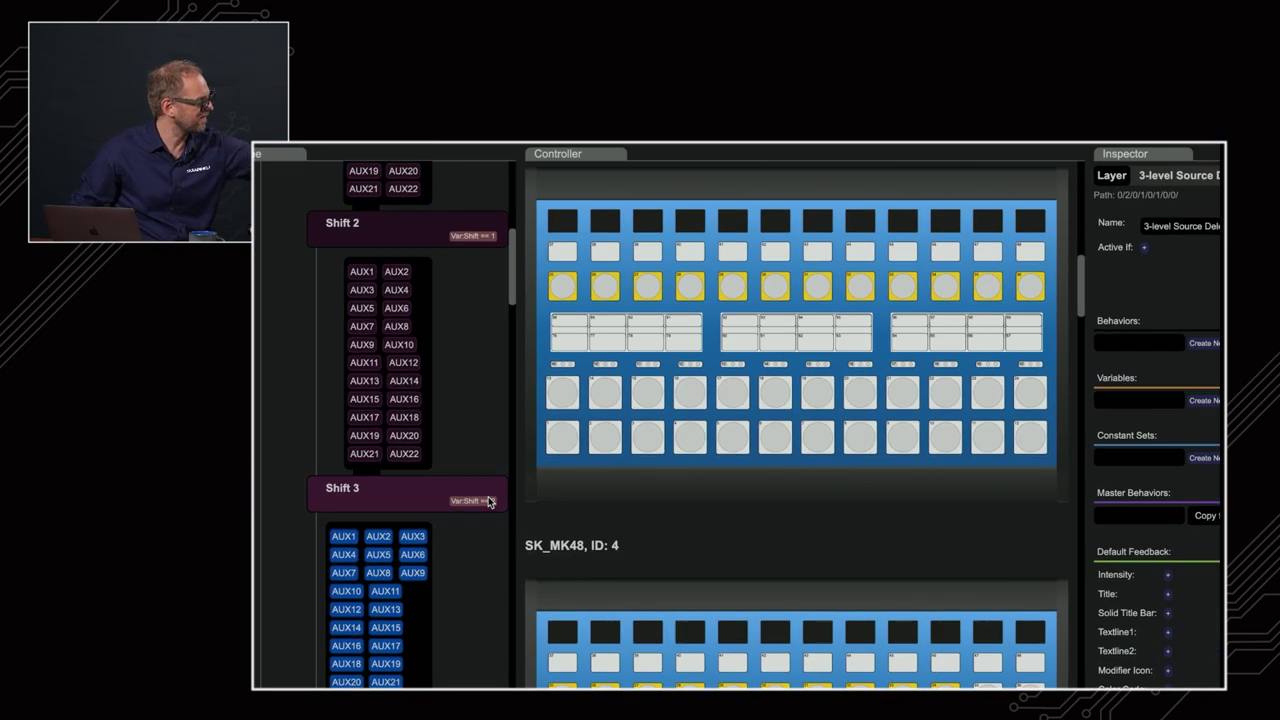
pyautogui.click(490, 502)
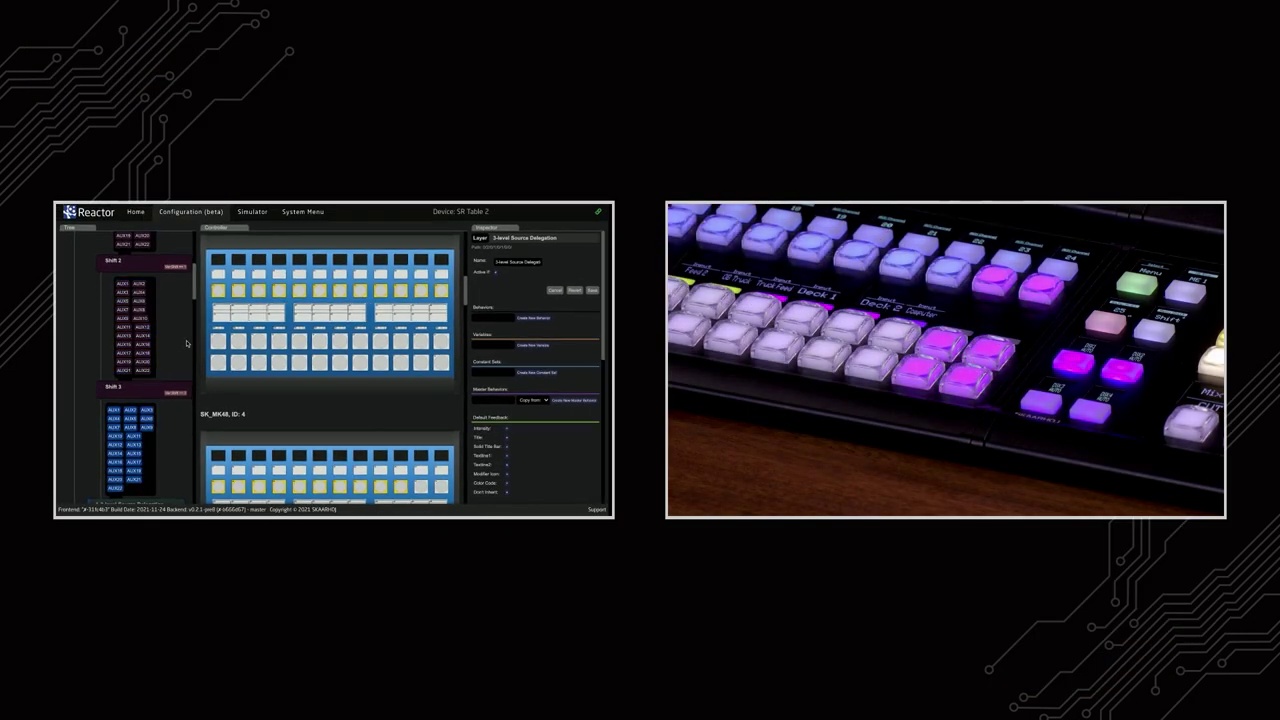
pyautogui.scroll(3, 171, 331)
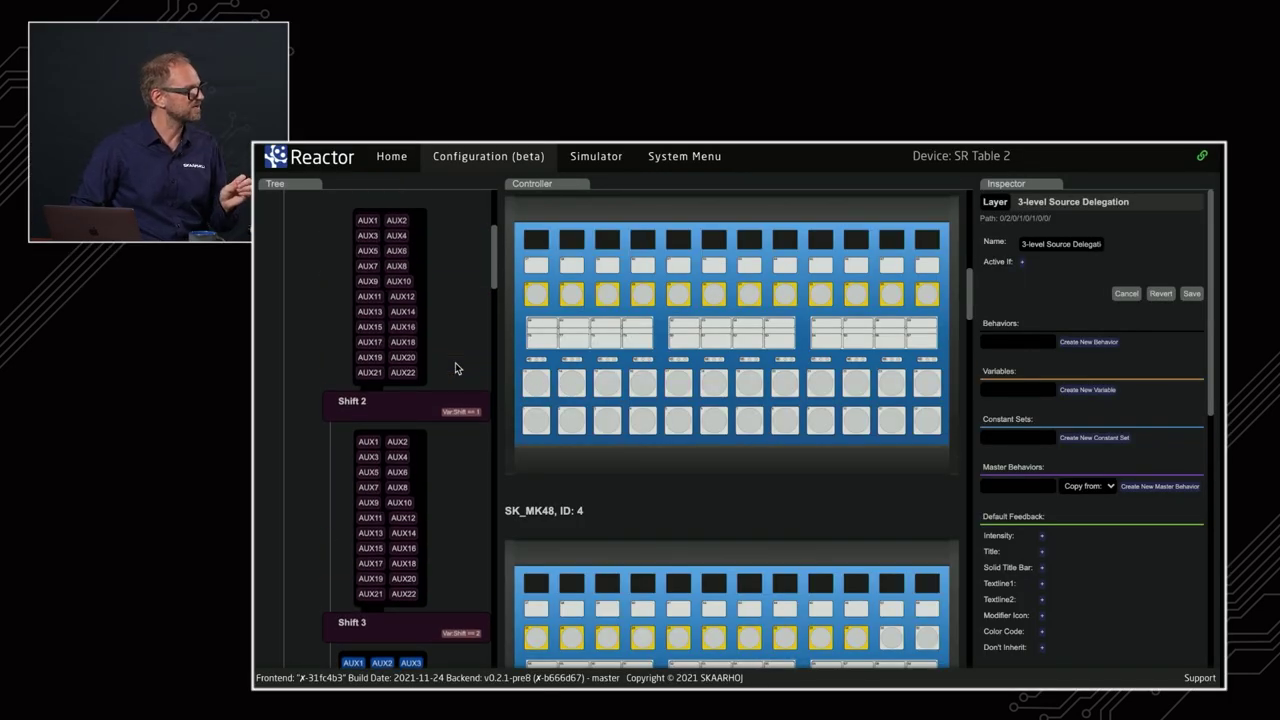